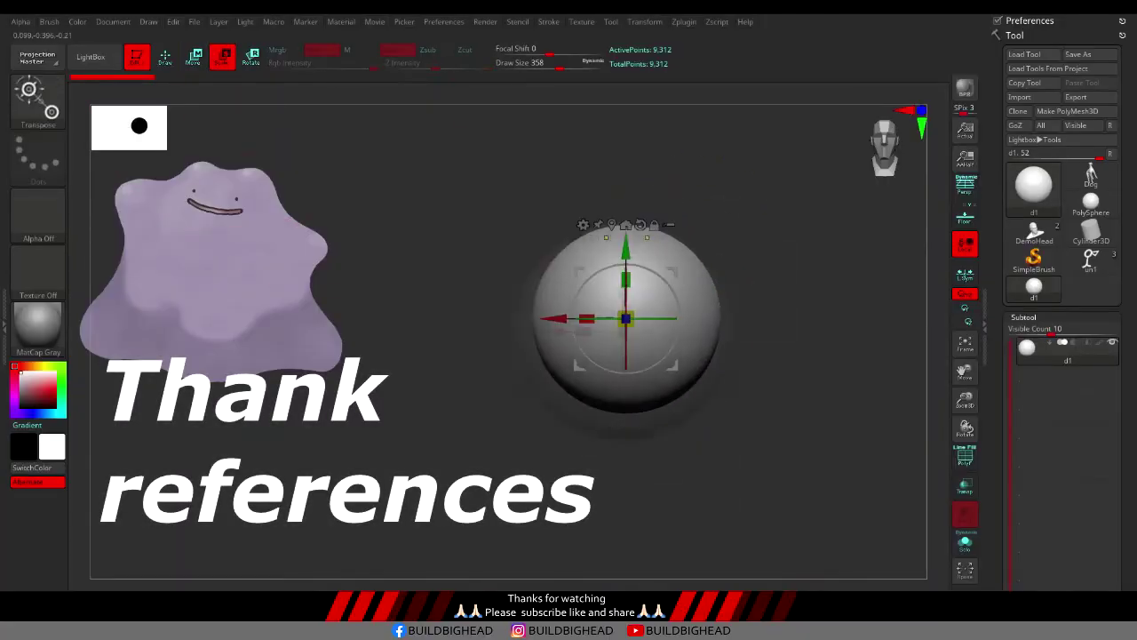
Return to Draw mode and bring up the Scale gizmo on the enlarged sphere
key(q)
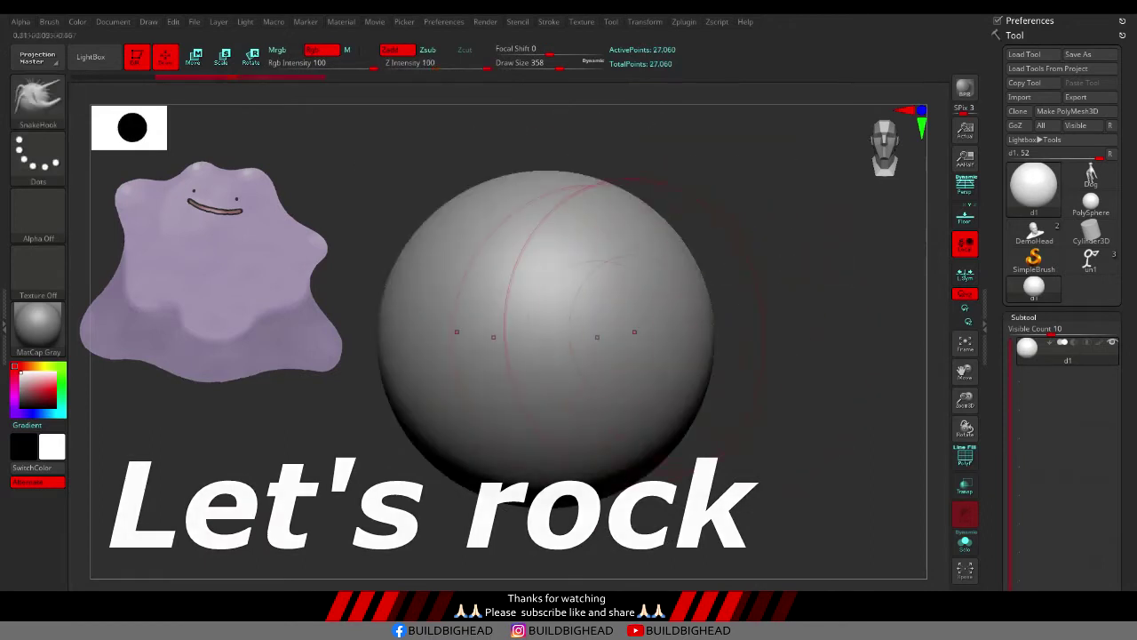
click(223, 56)
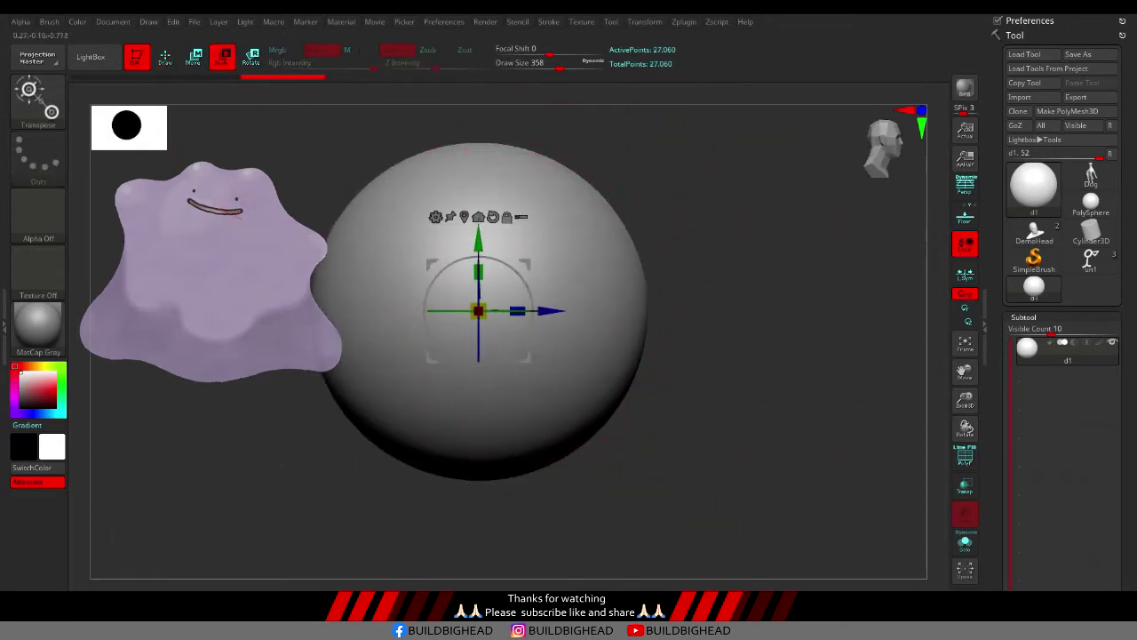
Squash the sphere, then pull out a wide stretched base and a bump on top
drag(609, 318, 586, 317)
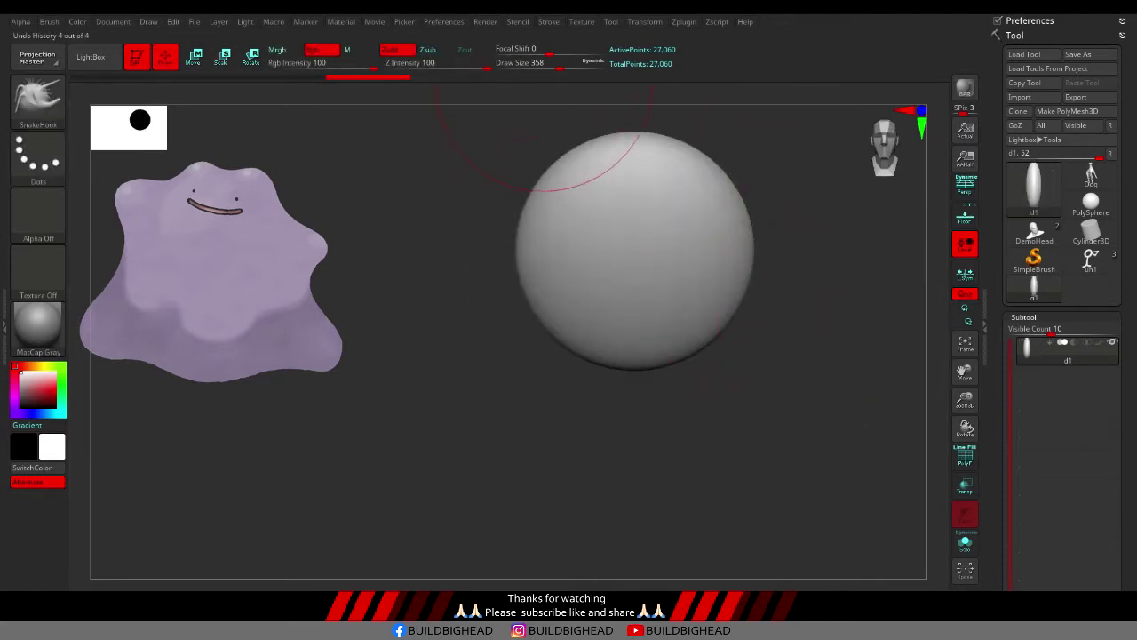
mouse_move(558, 101)
alt+mouse_down()
mouse_move(589, 103)
mouse_move(583, 292)
alt+mouse_up()
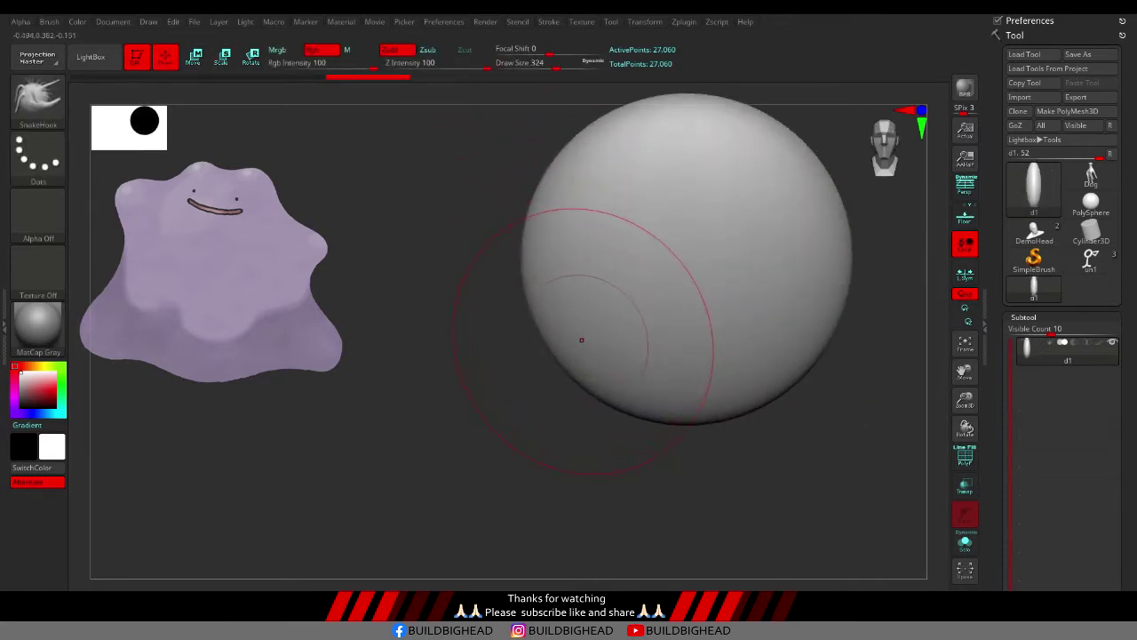
drag(571, 345, 518, 389)
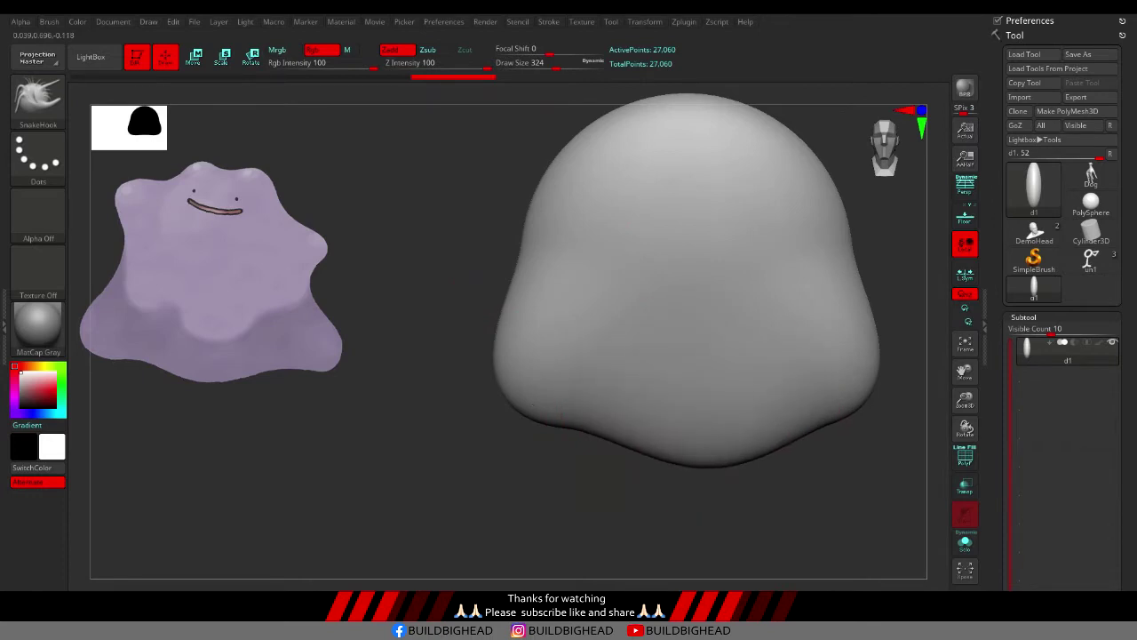
drag(720, 421, 673, 450)
mouse_move(568, 293)
mouse_down()
mouse_move(533, 275)
mouse_move(537, 239)
mouse_up()
key(ctrl+z)
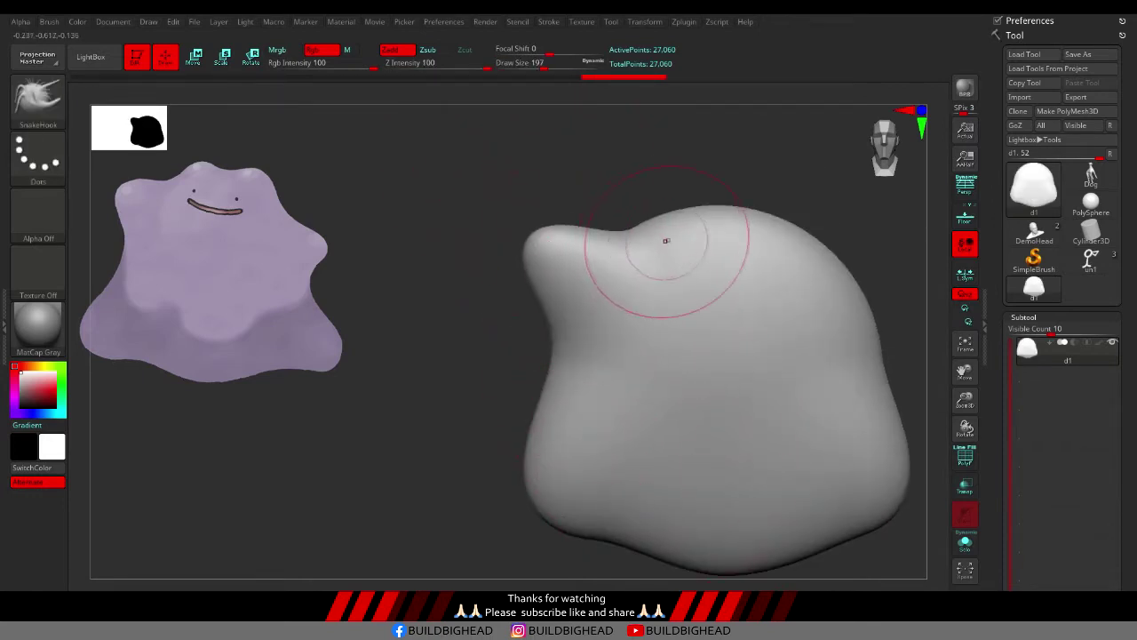
drag(663, 240, 666, 197)
Pull a lump from the right side and flare the lower left and right sides outward
right_drag(762, 216, 622, 231)
drag(693, 267, 754, 255)
mouse_move(753, 254)
alt+right_down()
mouse_move(628, 284)
mouse_move(701, 247)
alt+right_up()
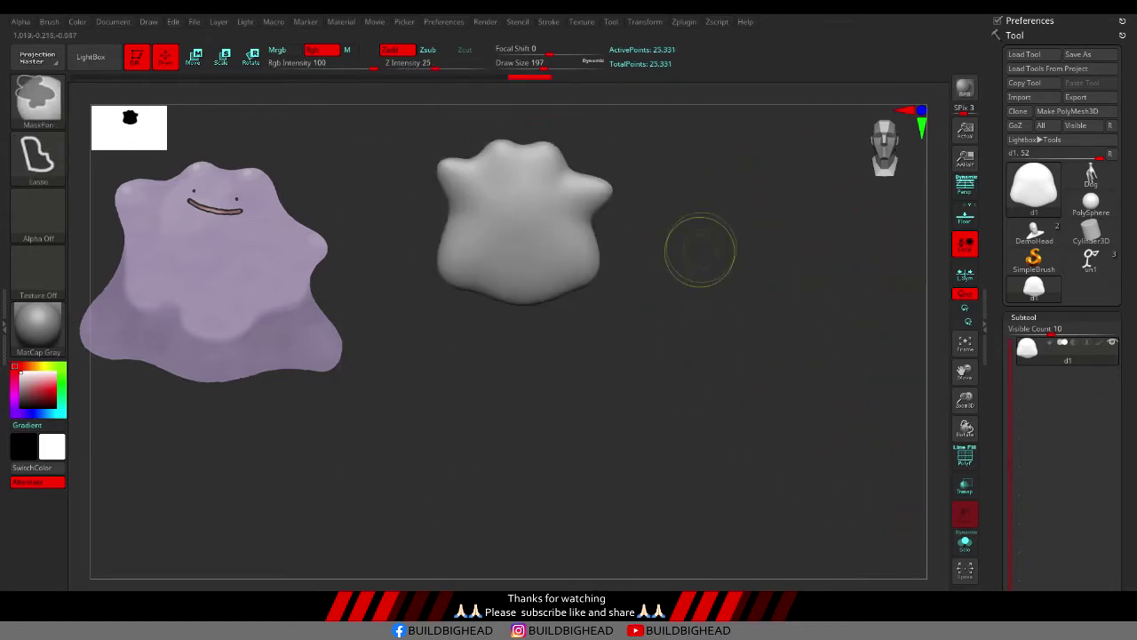
ctrl+right_drag(562, 105, 547, 357)
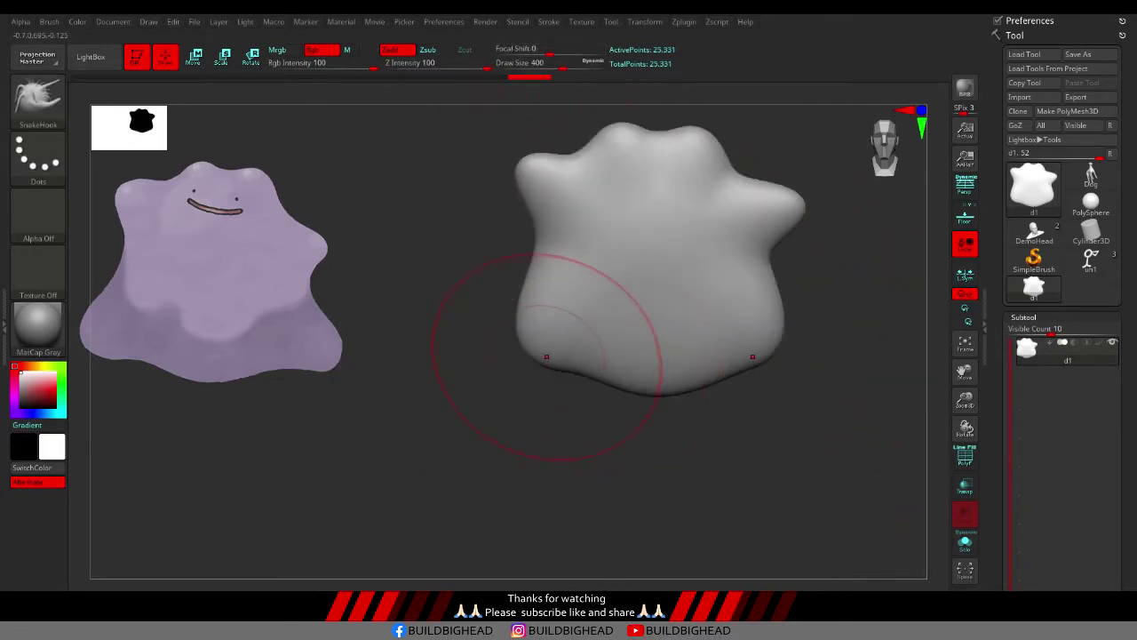
mouse_move(530, 354)
mouse_down()
mouse_move(533, 370)
mouse_move(603, 404)
mouse_up()
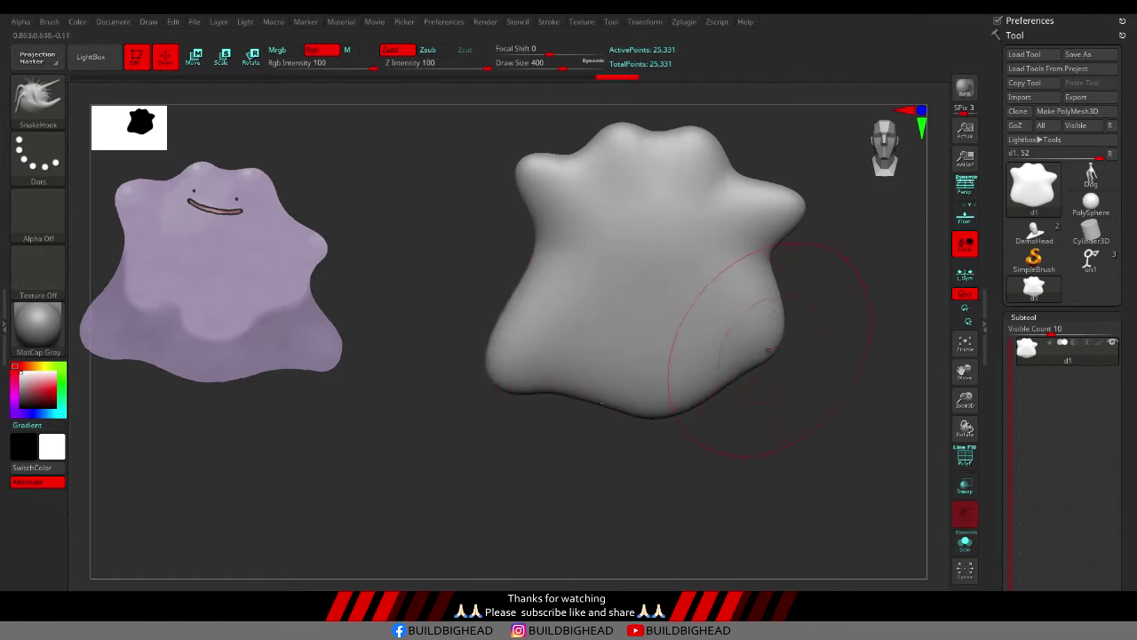
drag(773, 347, 840, 382)
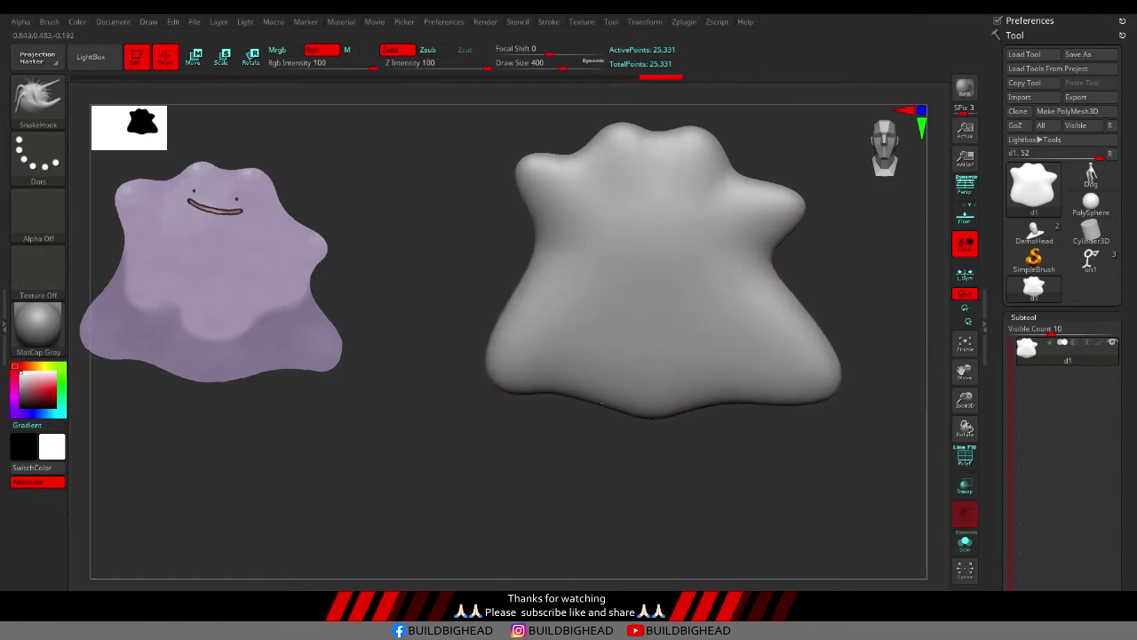
right_drag(782, 337, 715, 327)
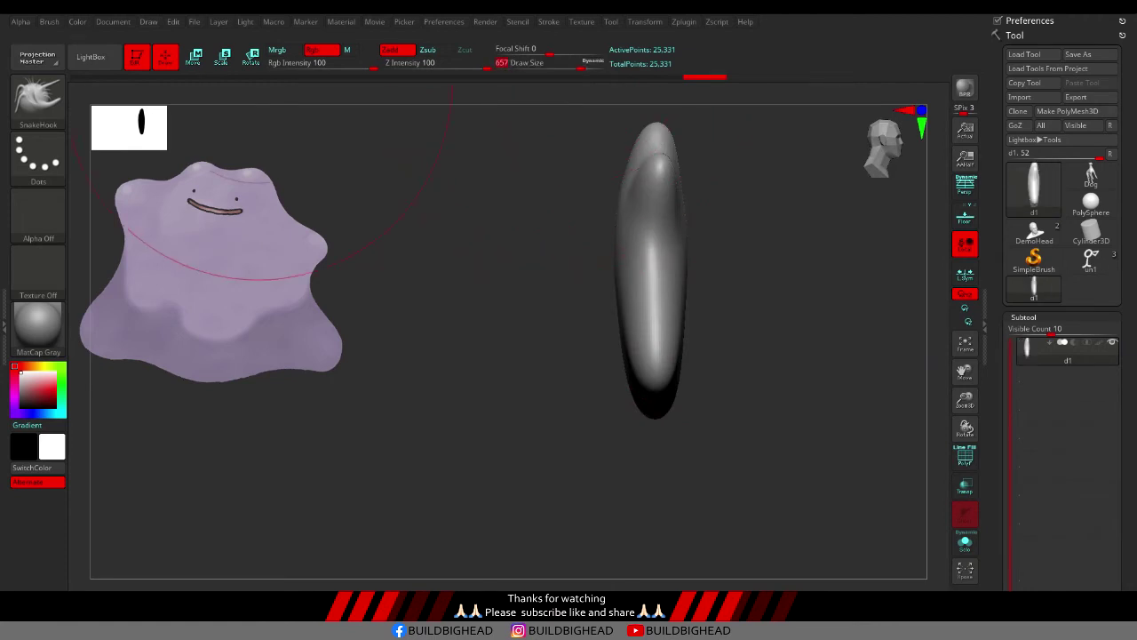
Scale the blob wider with the Transpose handle to thicken its depth
key(e)
alt+drag(689, 255, 715, 254)
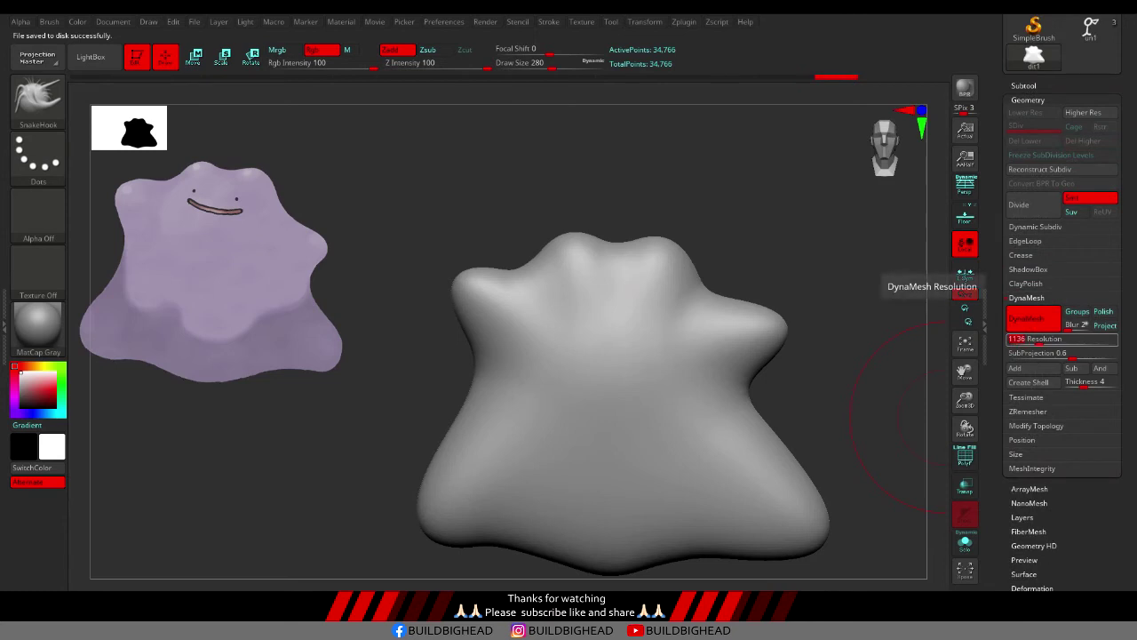
text(600)
DynaMesh the blob at resolution 600 and smooth out its surface
key(Return)
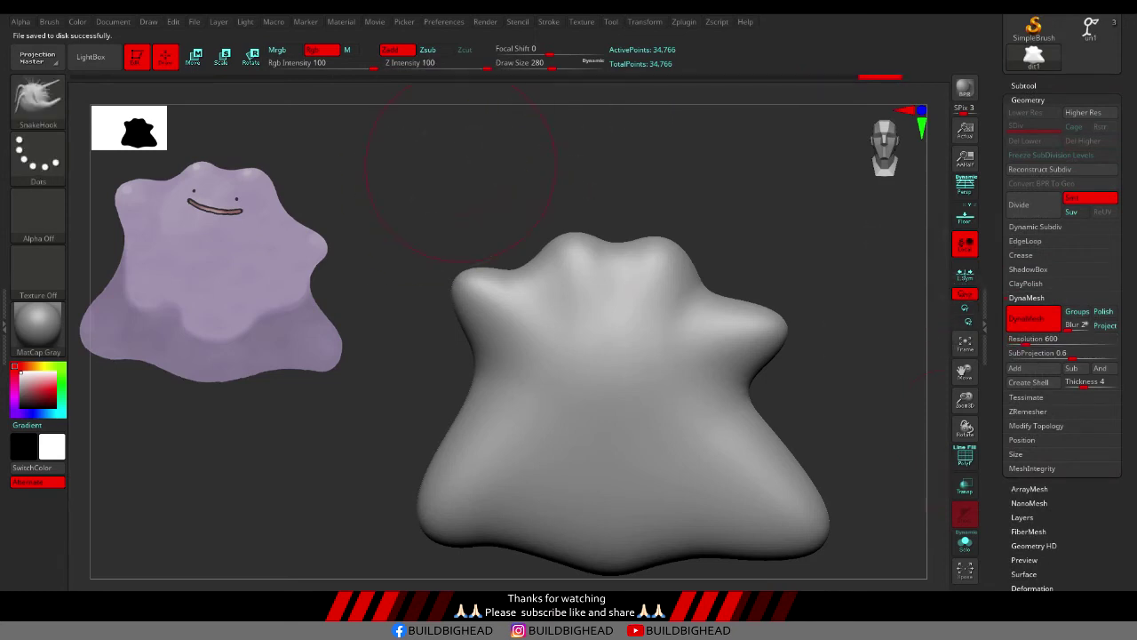
ctrl+drag(391, 198, 435, 222)
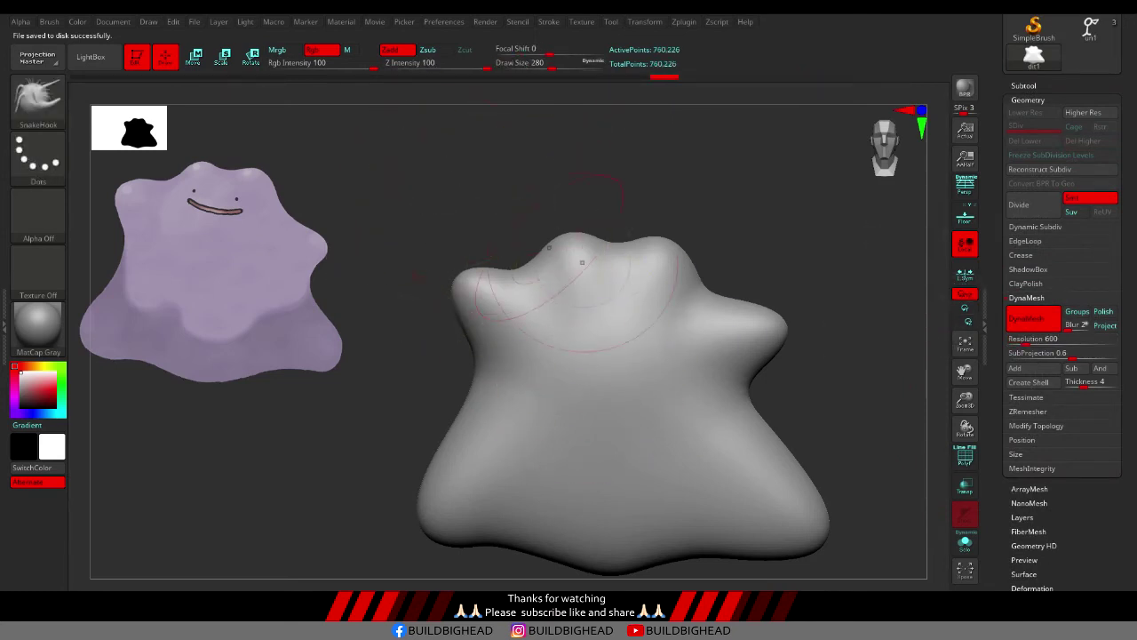
key(shift)
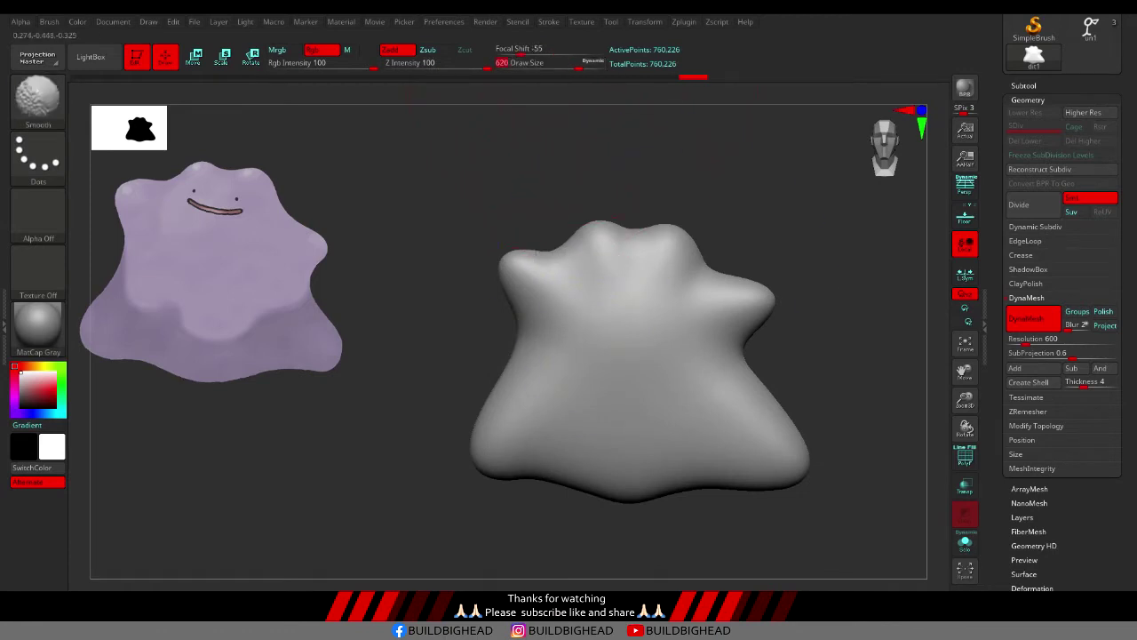
alt+drag(633, 204, 633, 294)
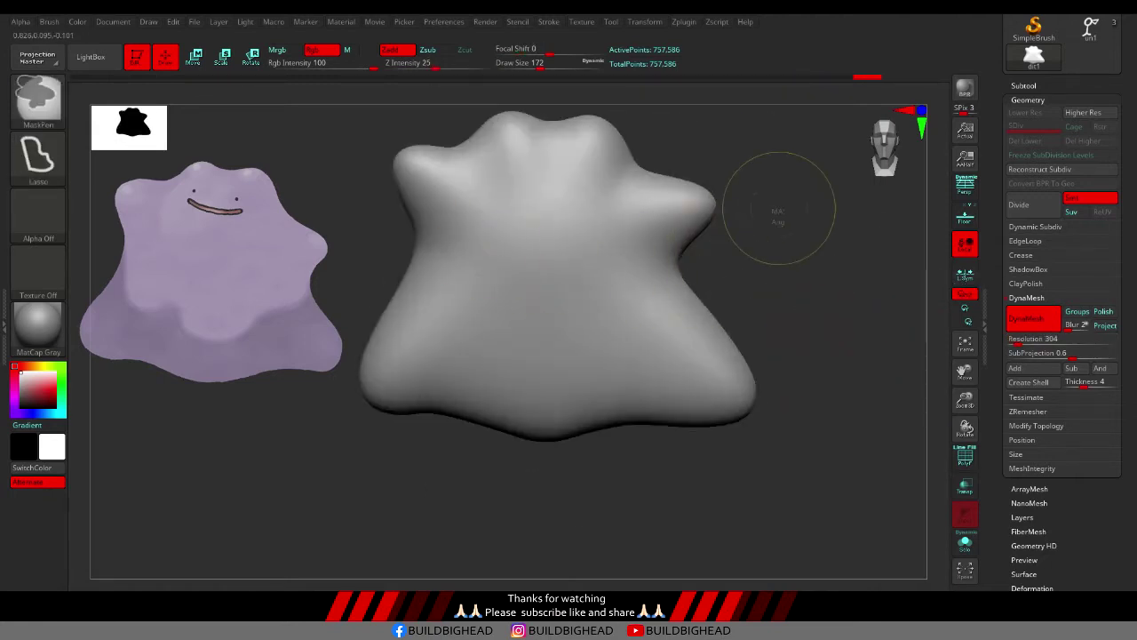
scroll(1062, 69, up, 5)
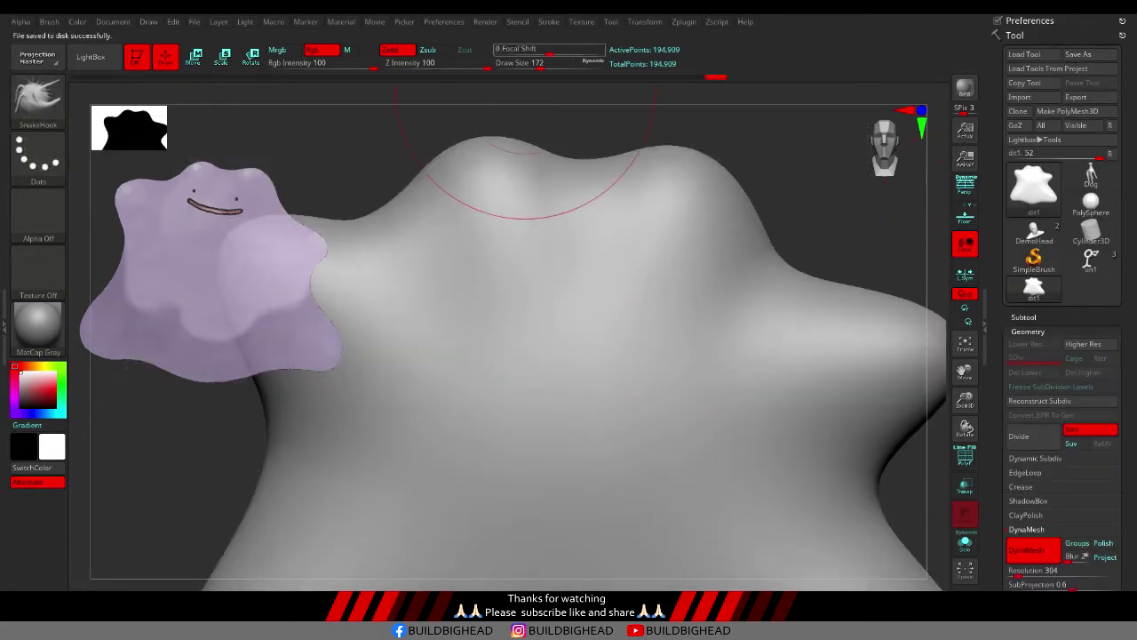
drag(544, 63, 530, 64)
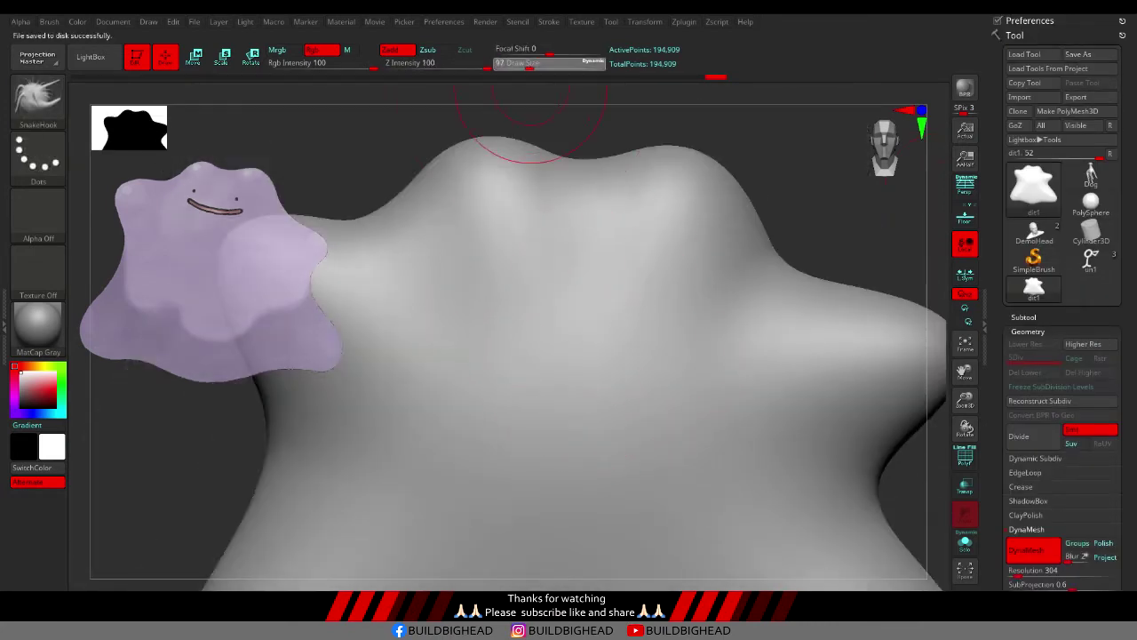
Mask two small round eye dots on the face using the Circle stroke
drag(515, 264, 601, 276)
ctrl+click(37, 156)
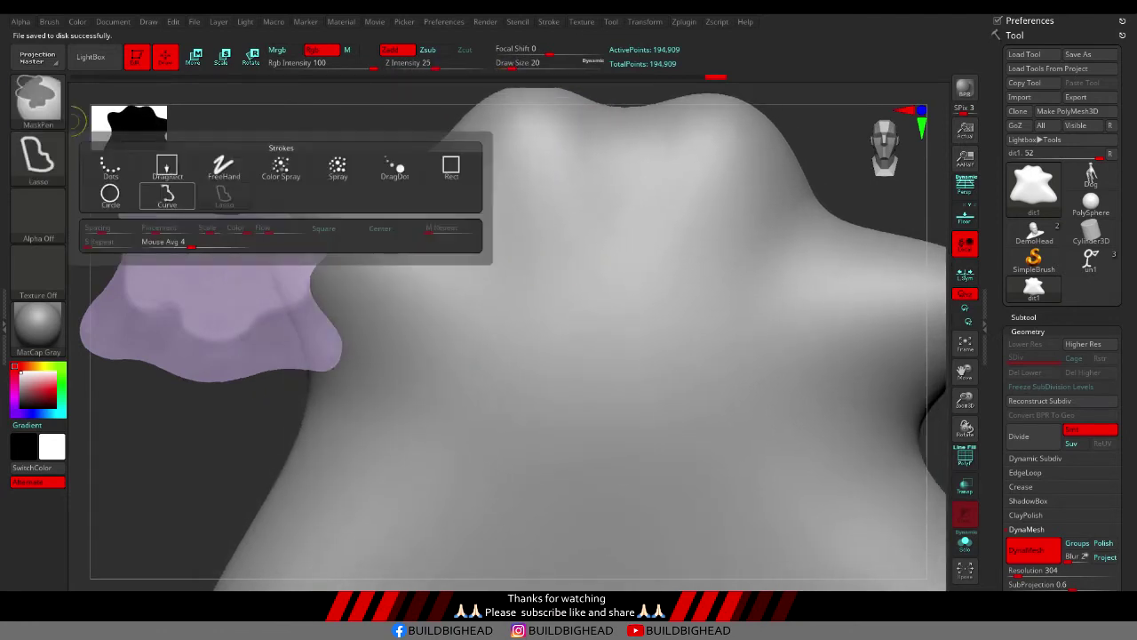
ctrl+click(109, 193)
click(541, 253)
key(f)
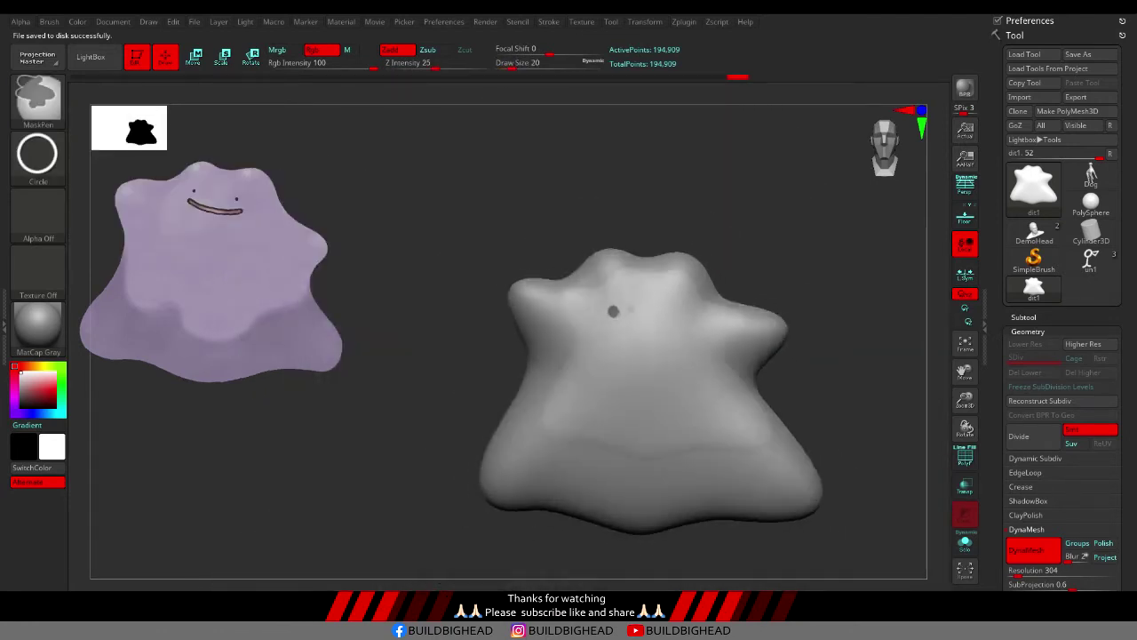
mouse_move(653, 343)
ctrl+right_down()
mouse_move(595, 328)
mouse_move(698, 378)
ctrl+right_up()
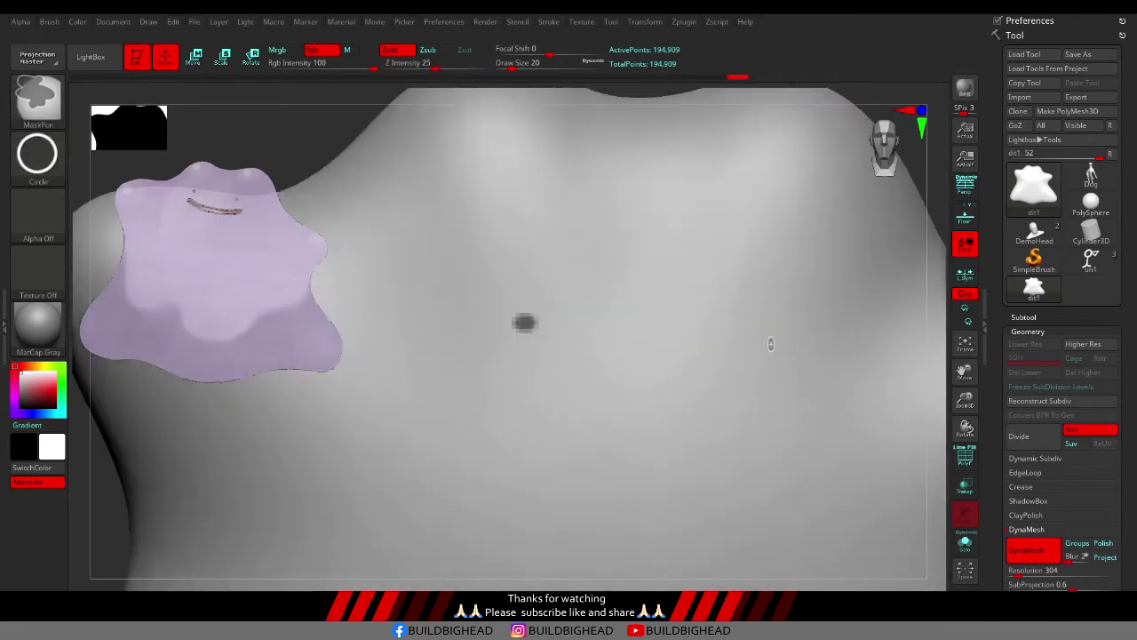
mouse_move(774, 343)
ctrl+right_down()
mouse_move(675, 293)
mouse_move(557, 298)
ctrl+right_up()
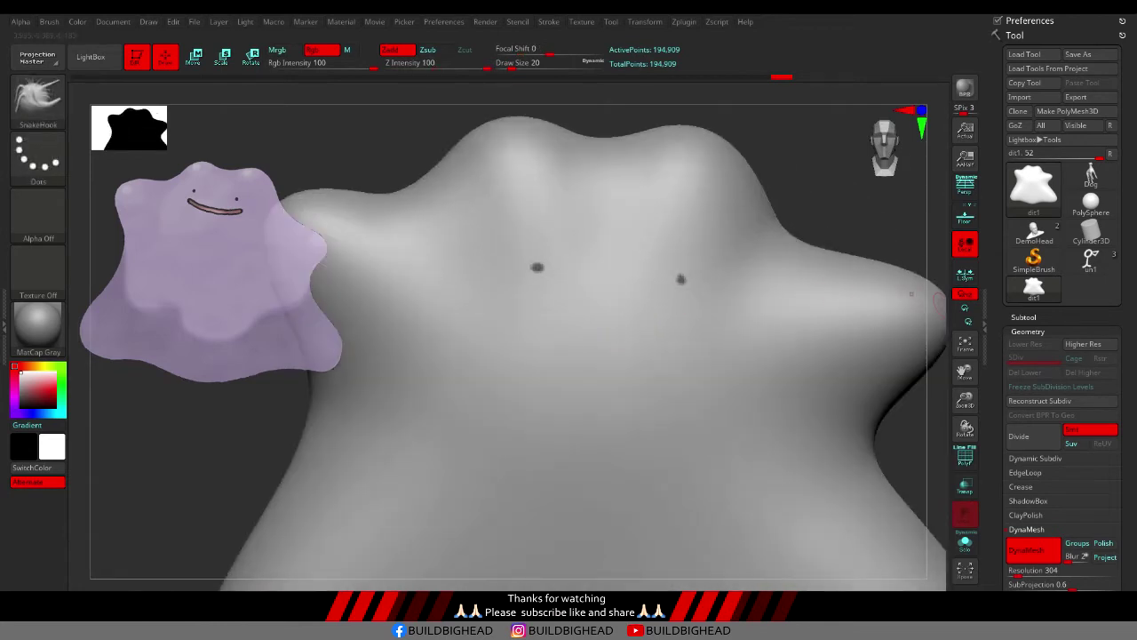
scroll(1057, 356, down, 5)
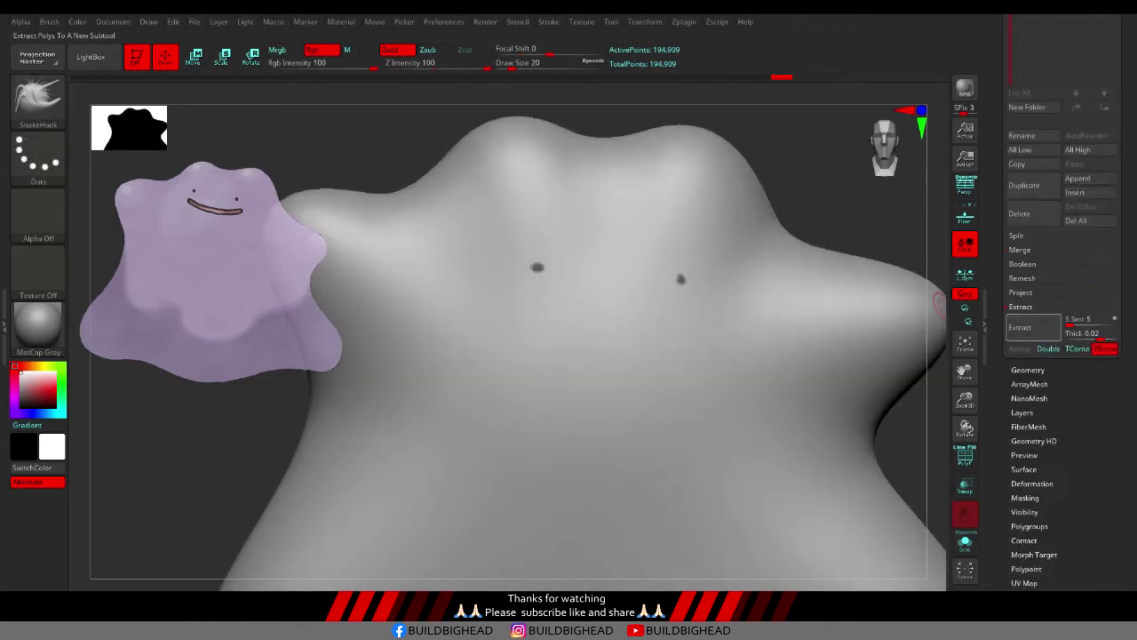
Extract the masked eye dots at 0.005 thickness and save the work
click(1079, 334)
key(Return)
click(1020, 327)
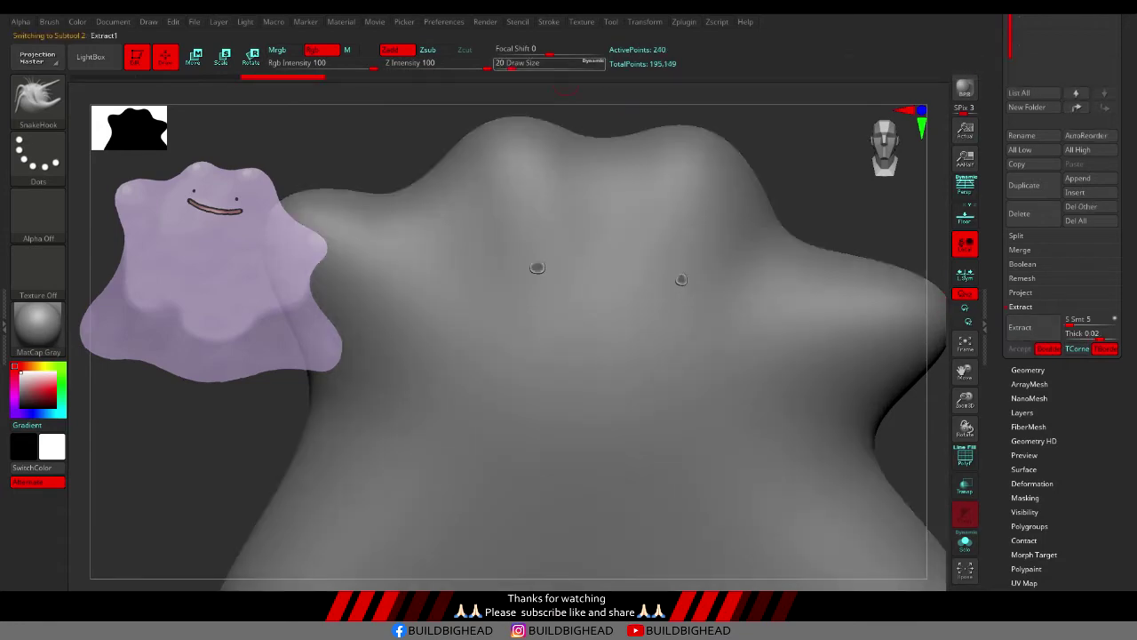
text(120)
scroll(537, 266, up, 3)
key(shift)
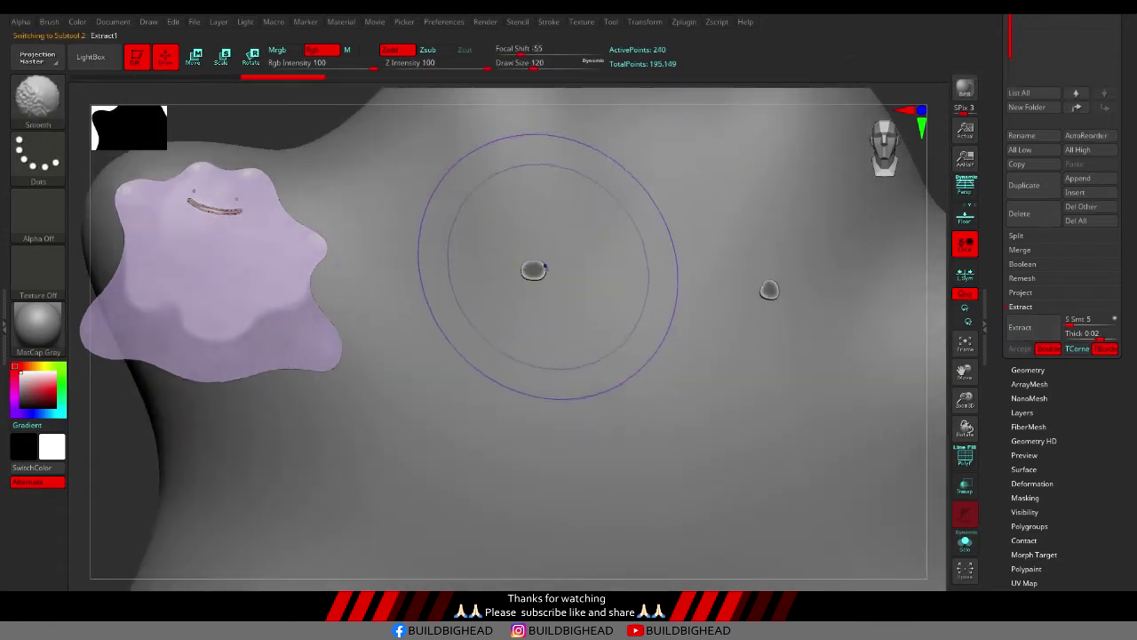
key(ctrl+s)
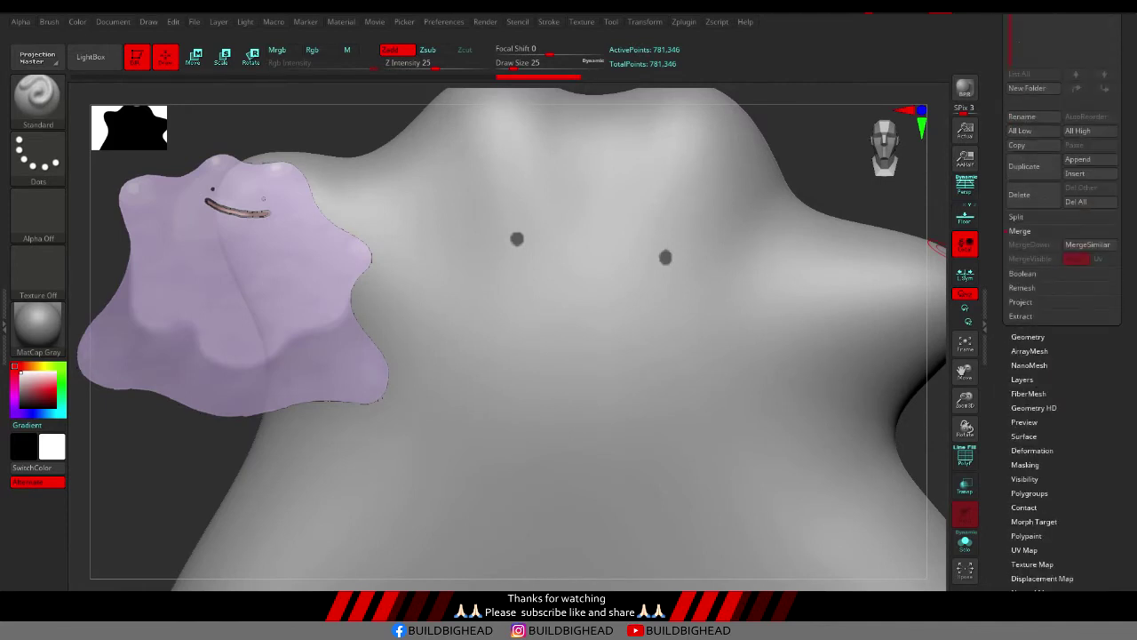
Accept the eyes as a new Extract1 subtool, reselect the Ditto body, and zoom to the face
click(1019, 316)
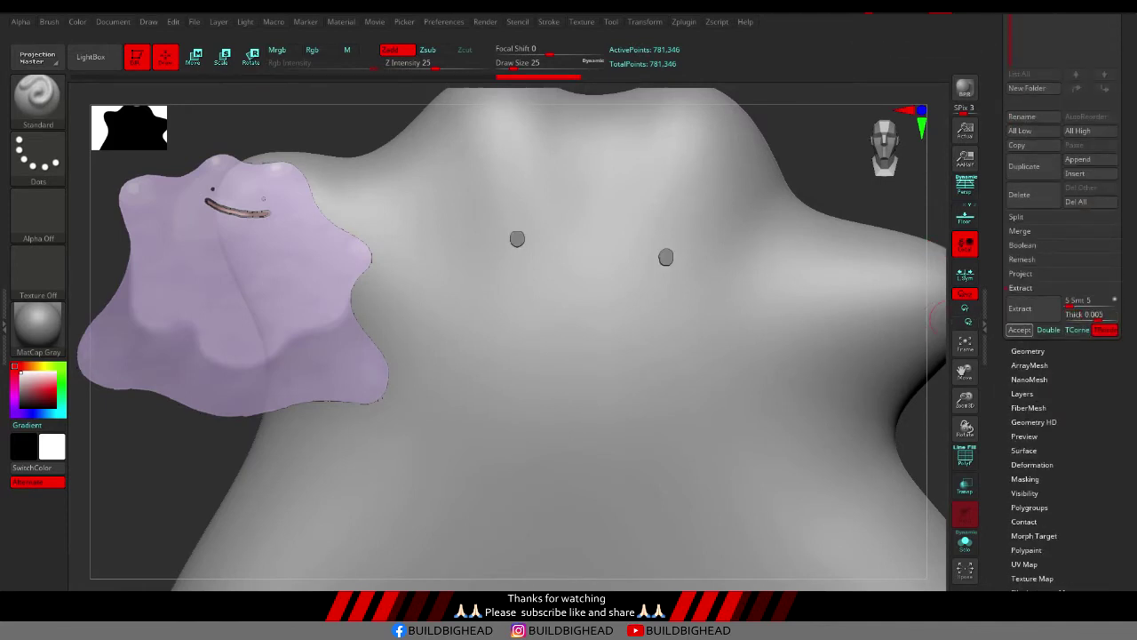
click(1019, 329)
shift+drag(665, 257, 771, 275)
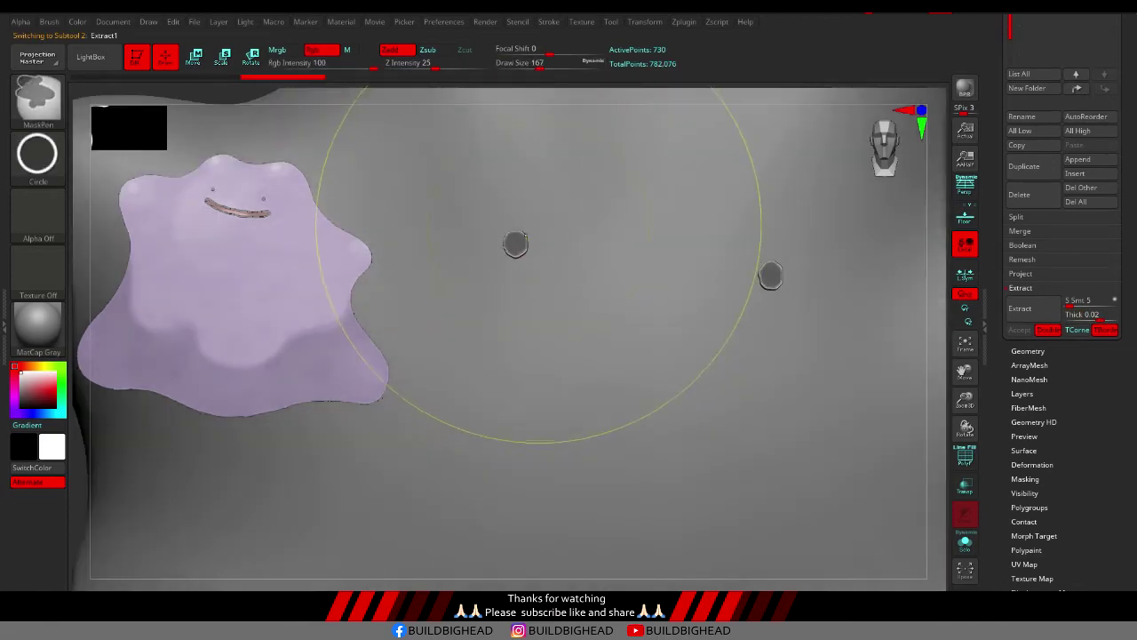
alt+click(710, 300)
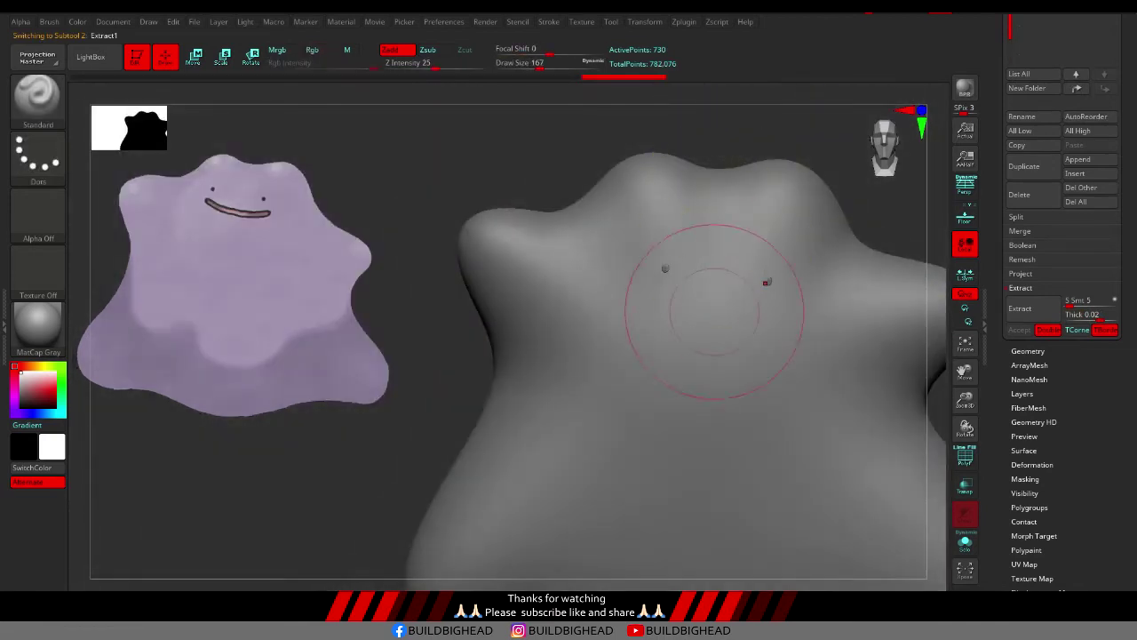
drag(711, 299, 667, 170)
alt+drag(763, 249, 548, 84)
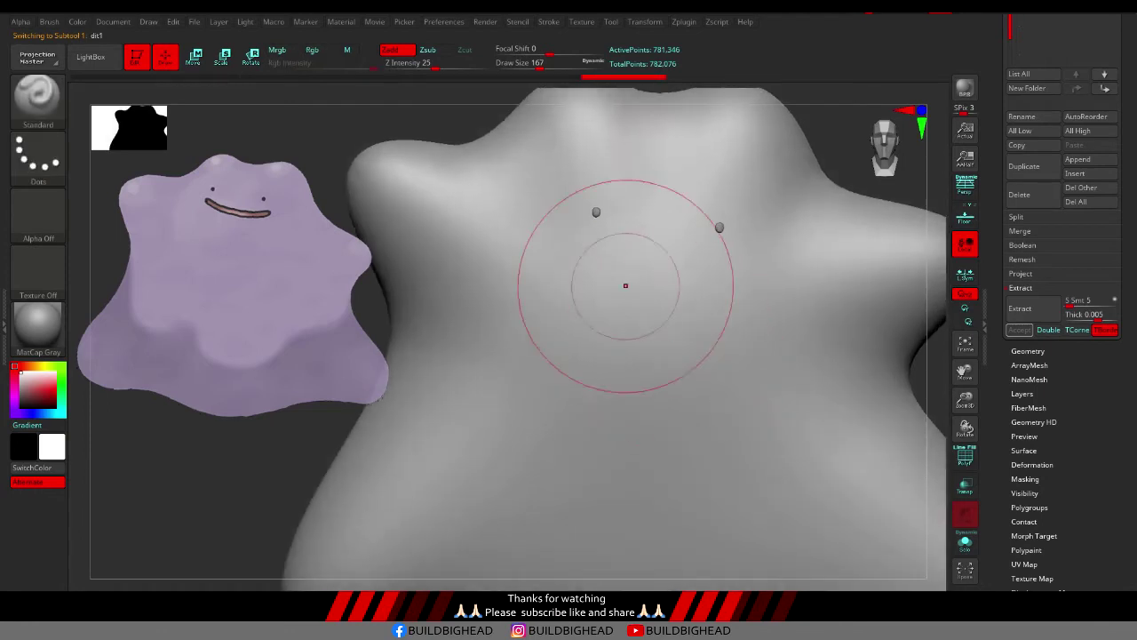
alt+drag(520, 95, 540, 95)
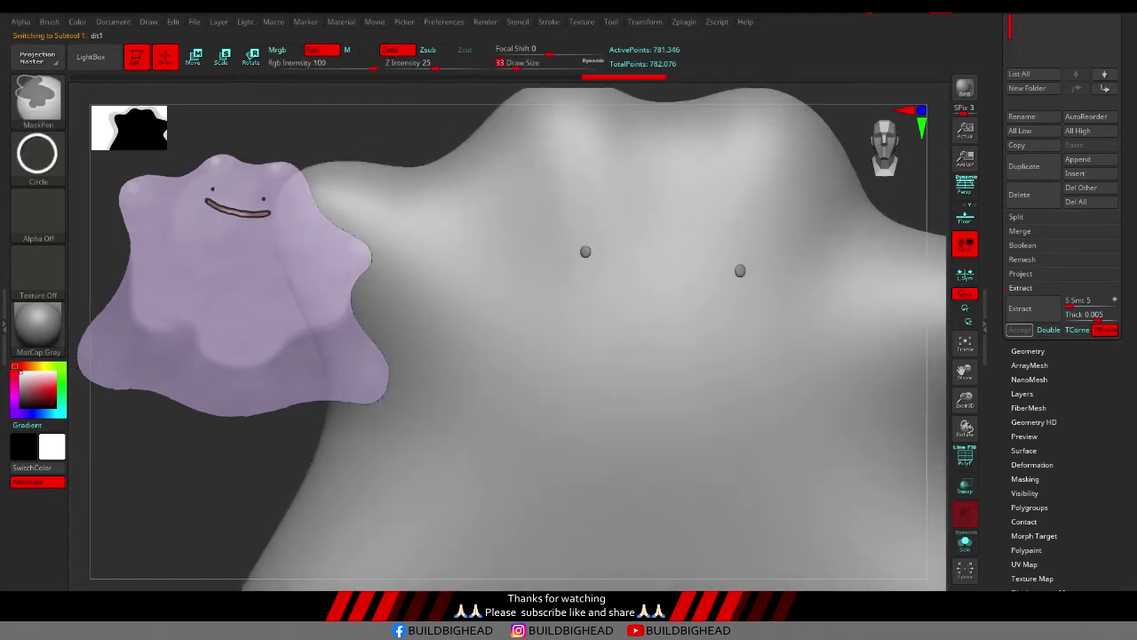
Set the mask stroke to FreeHand and enable LazyMouse after trial mask lines
key(ctrl)
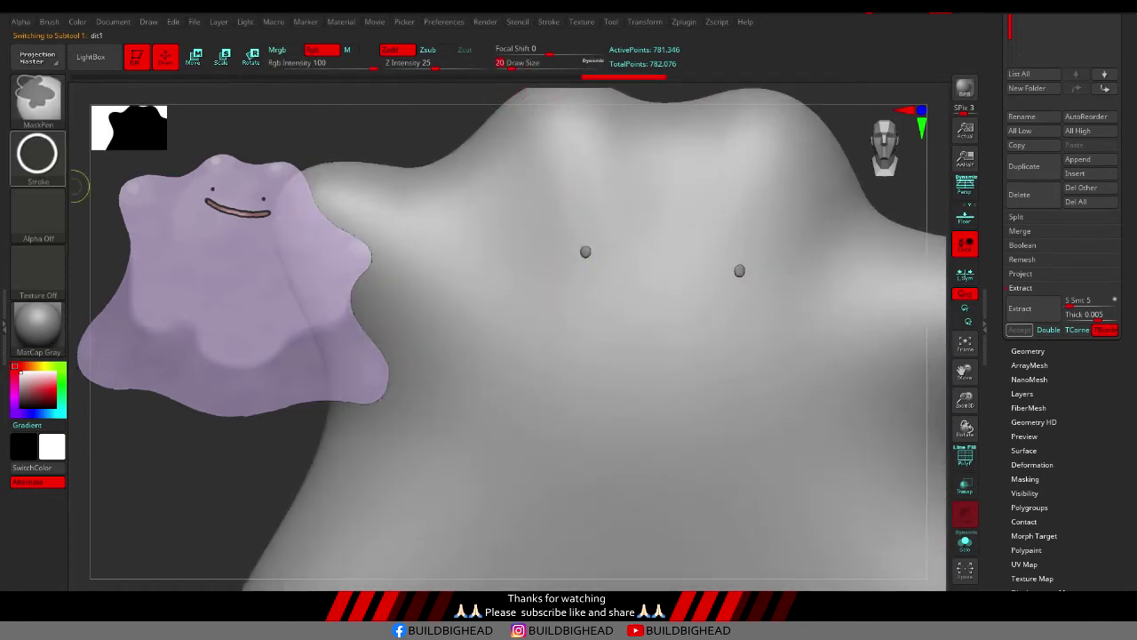
click(37, 156)
click(251, 163)
click(38, 155)
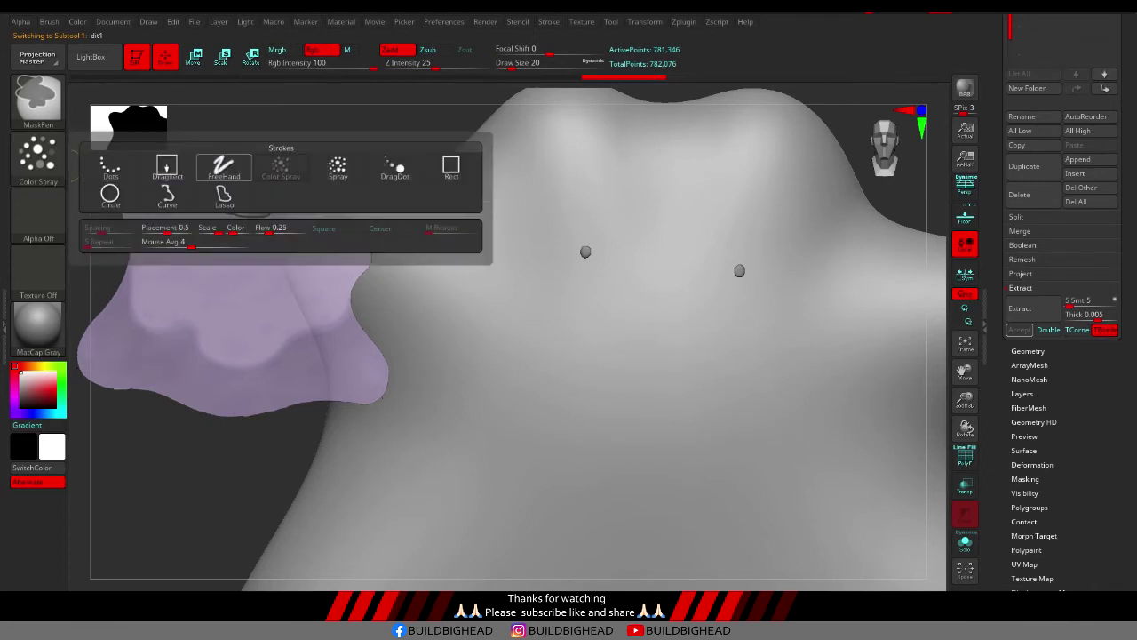
click(223, 165)
ctrl+drag(531, 283, 747, 346)
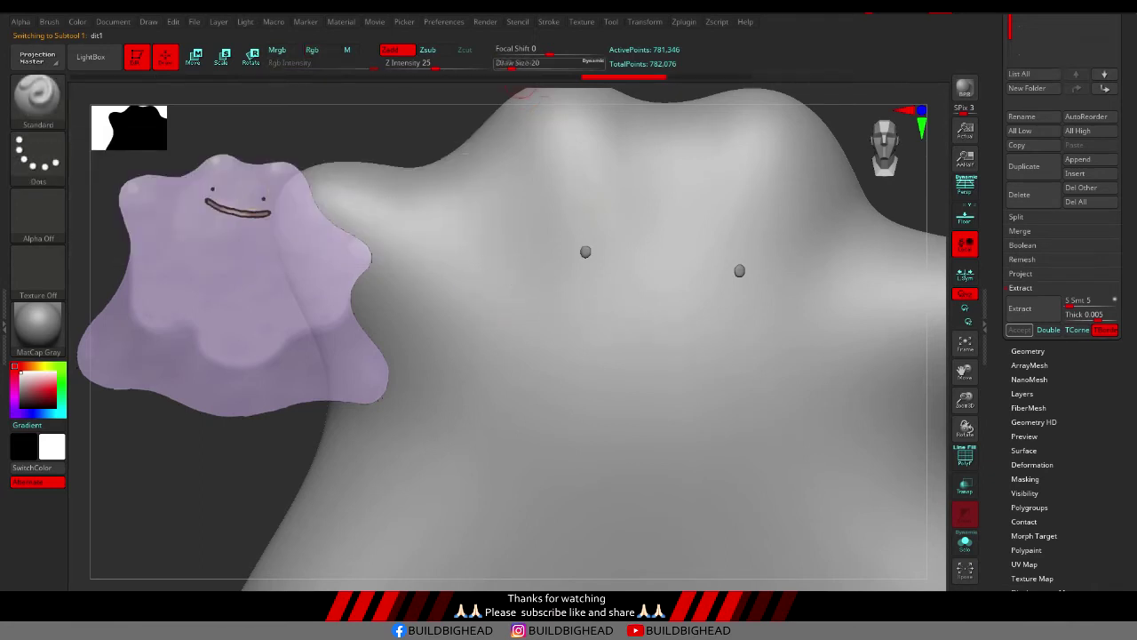
key(ctrl)
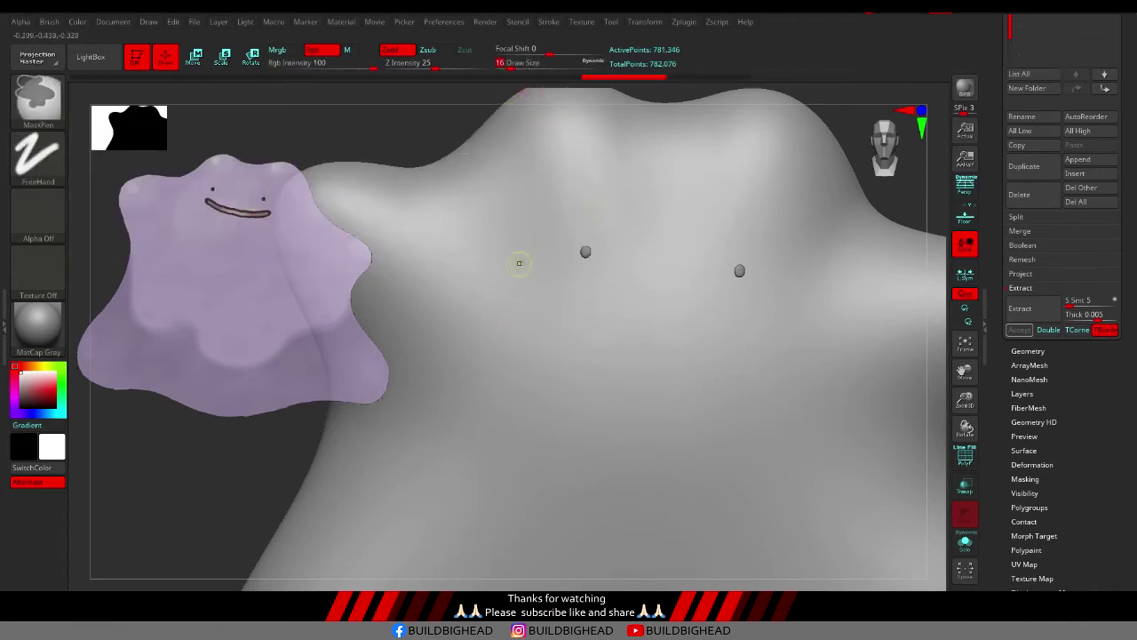
ctrl+drag(530, 269, 781, 320)
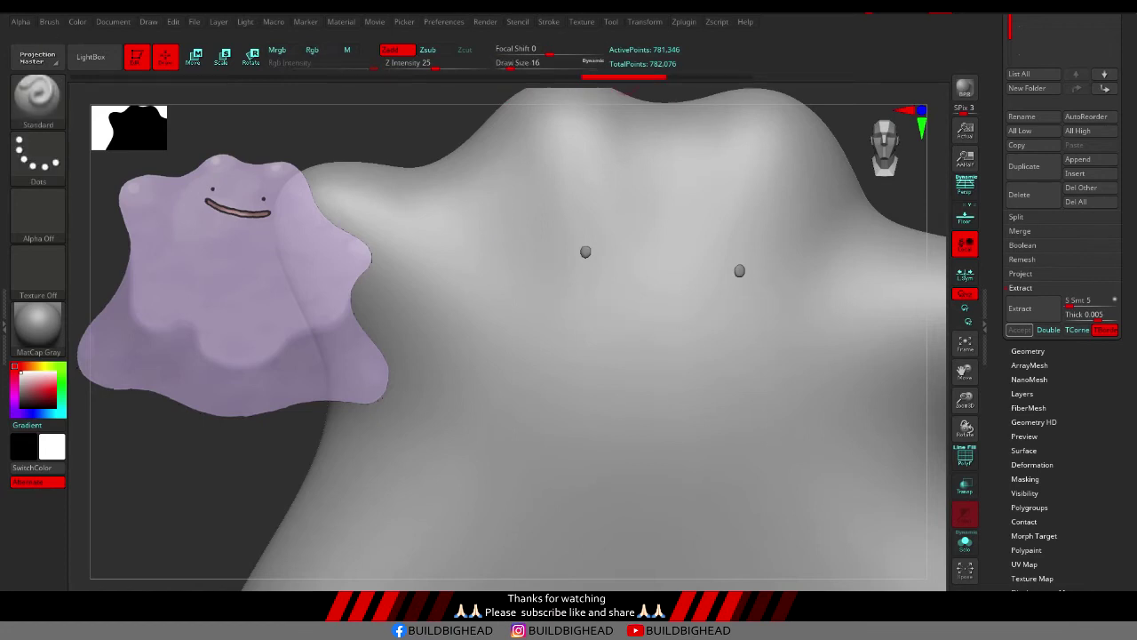
click(548, 22)
click(579, 245)
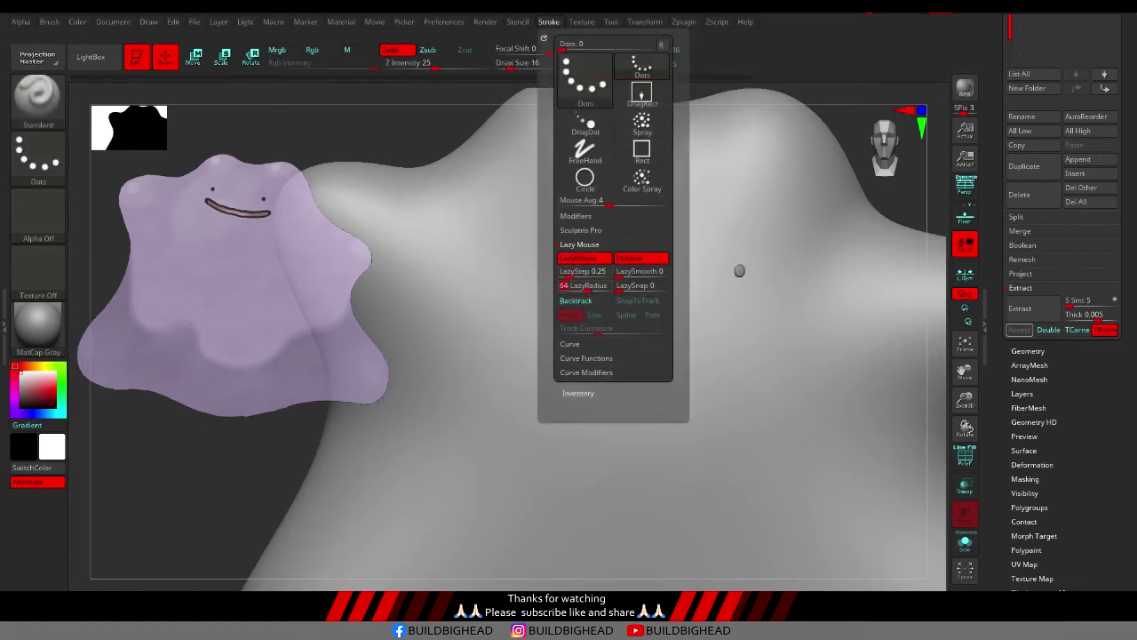
Draw the smile mask under the eyes, then invert it to isolate the smile
key(ctrl)
mouse_move(646, 325)
ctrl+mouse_down()
mouse_move(790, 326)
mouse_move(550, 293)
ctrl+mouse_up()
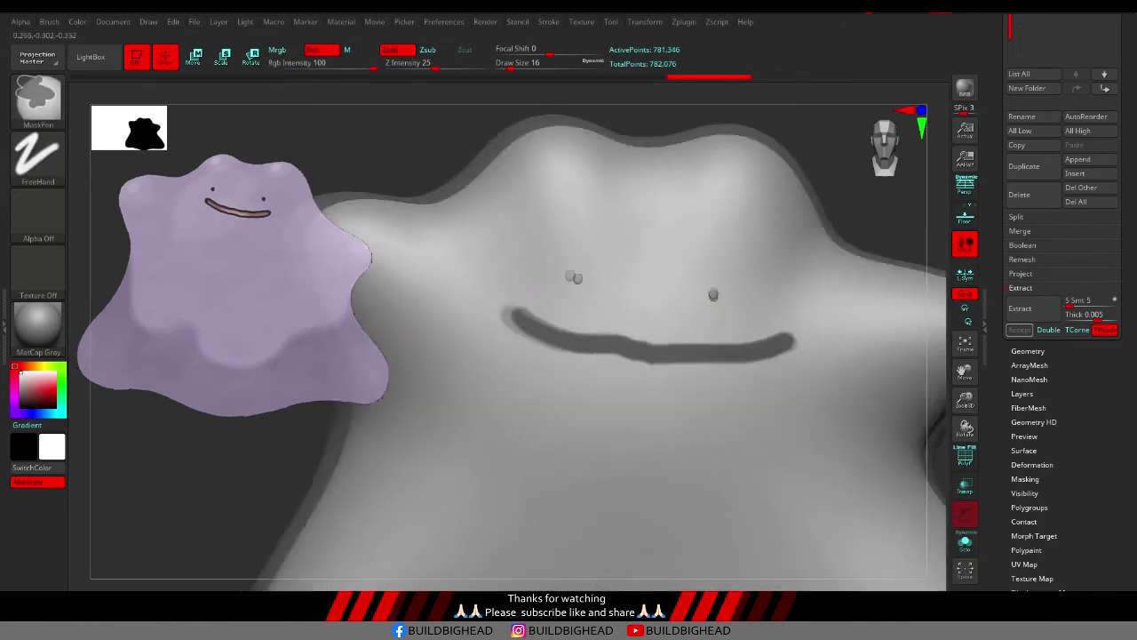
drag(748, 318, 607, 111)
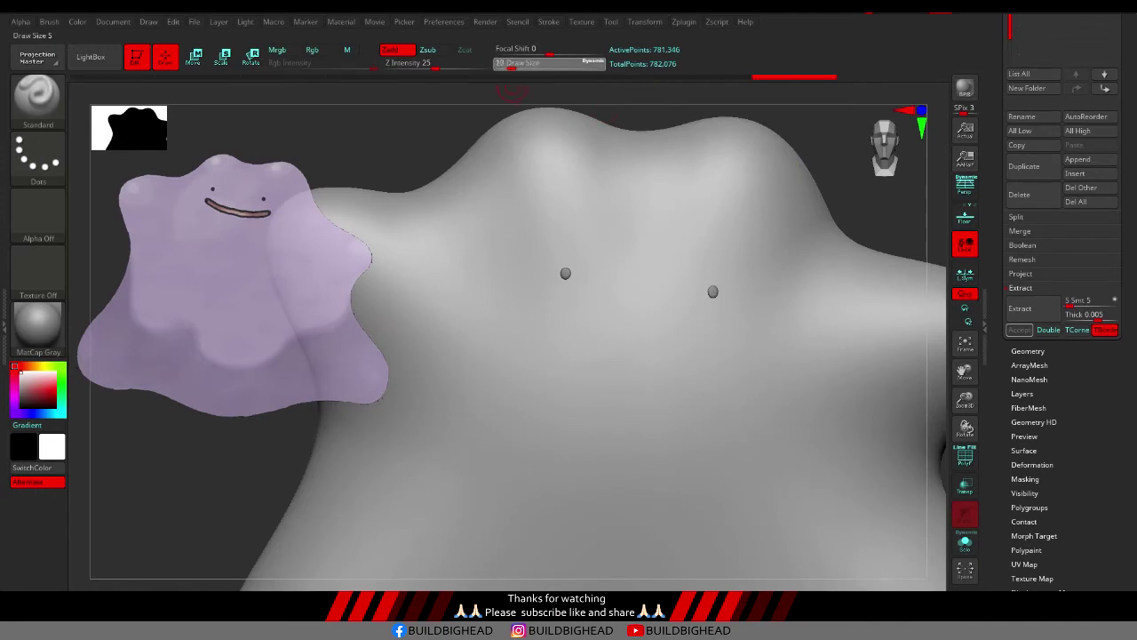
key(ctrl)
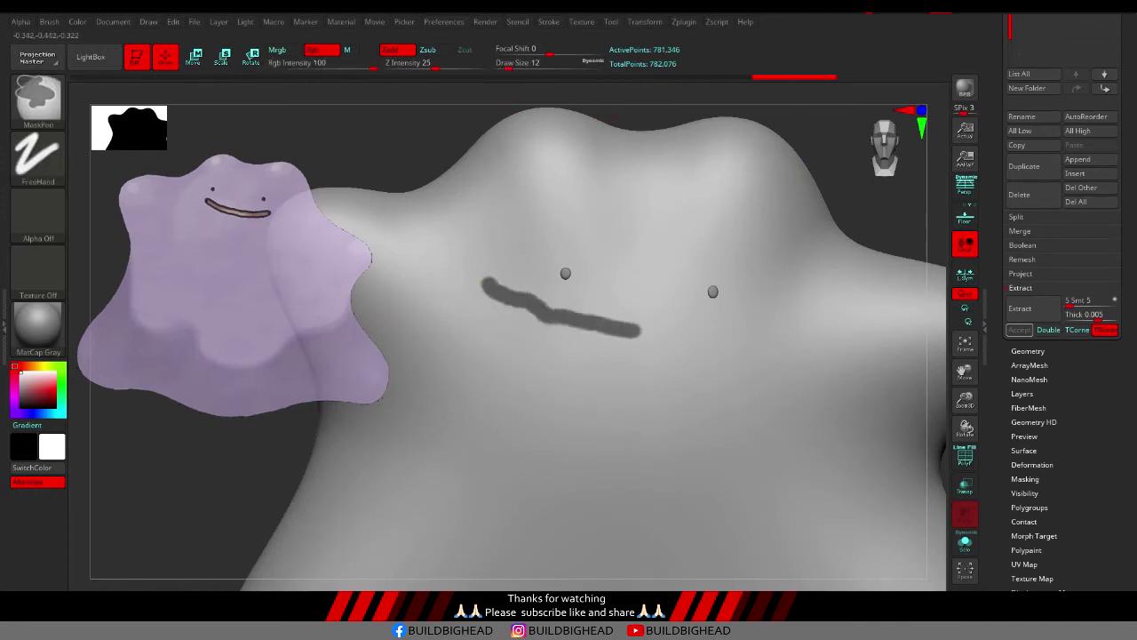
mouse_move(748, 320)
alt+mouse_down()
mouse_move(723, 241)
mouse_move(755, 266)
mouse_move(711, 355)
mouse_move(628, 330)
alt+mouse_up()
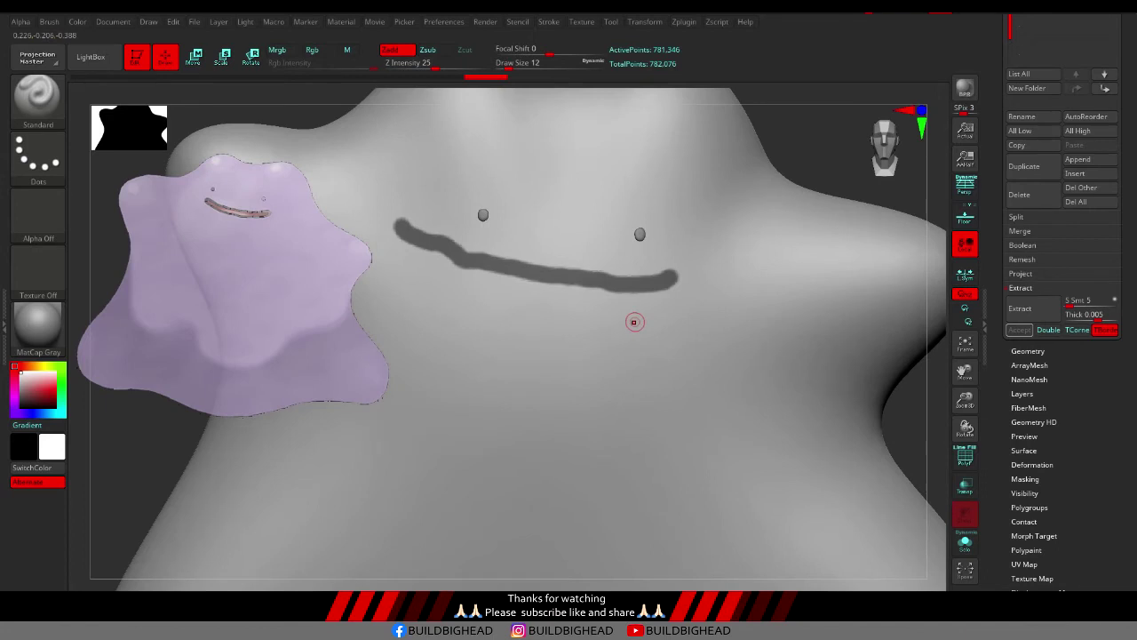
key(ctrl+i)
click(251, 56)
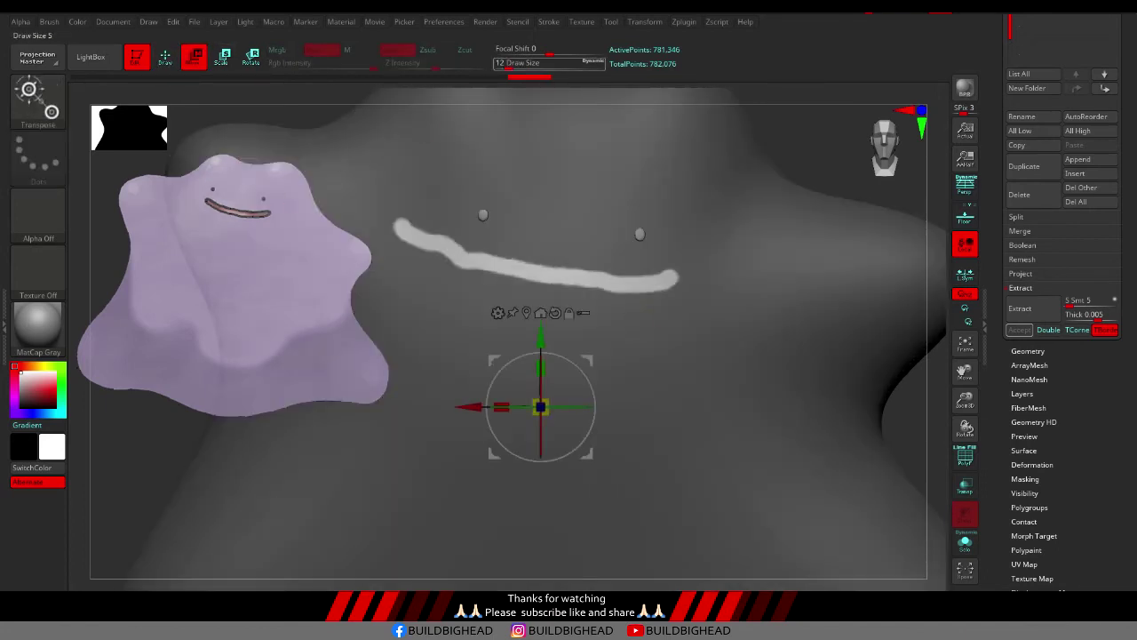
Push the unmasked smile inward from a side profile, then frame the whole Ditto
shift+drag(529, 93, 710, 93)
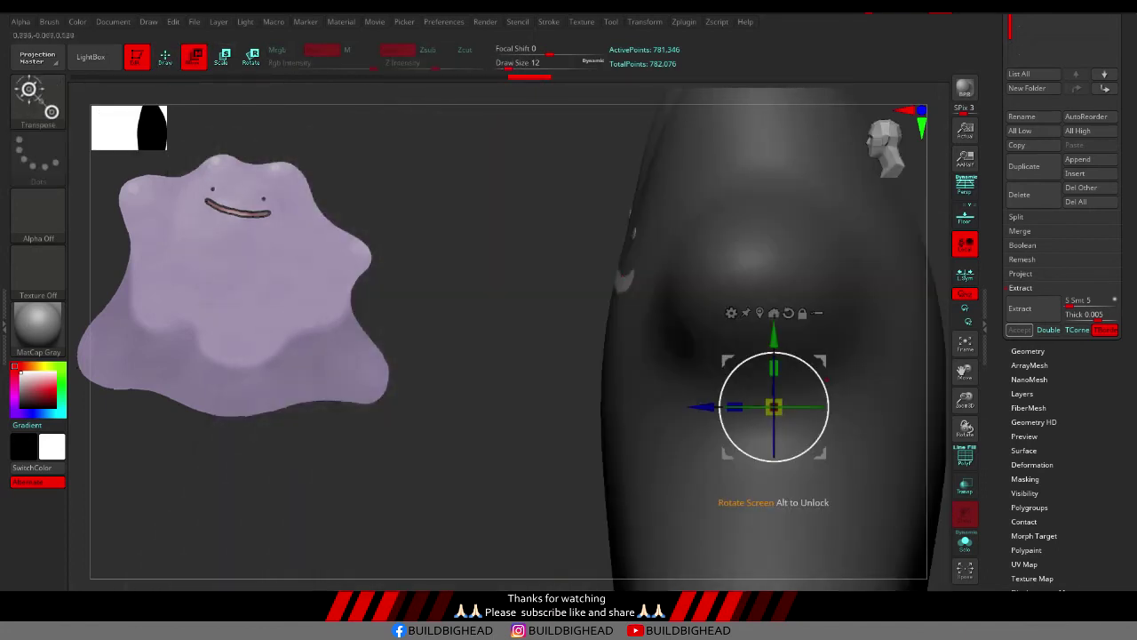
alt+drag(772, 407, 809, 407)
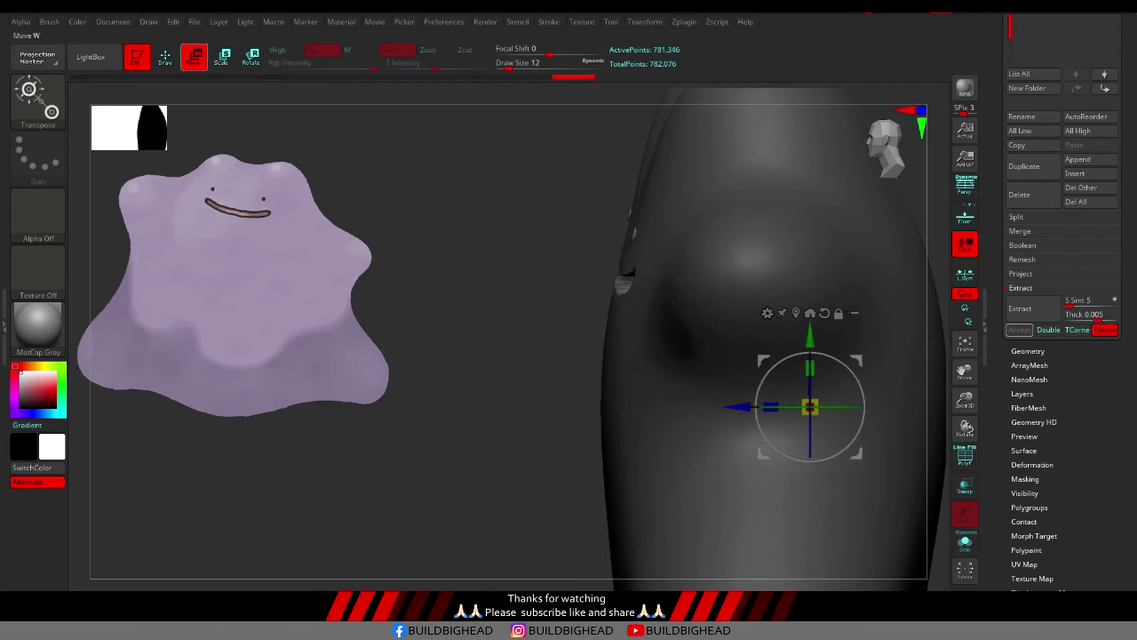
key(q)
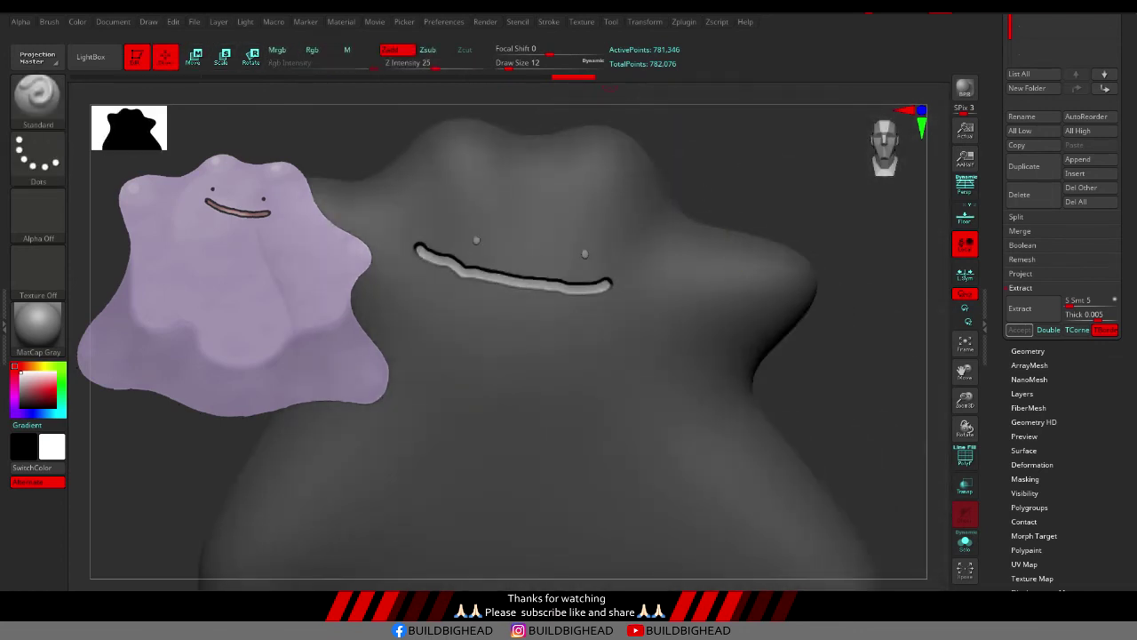
key(f)
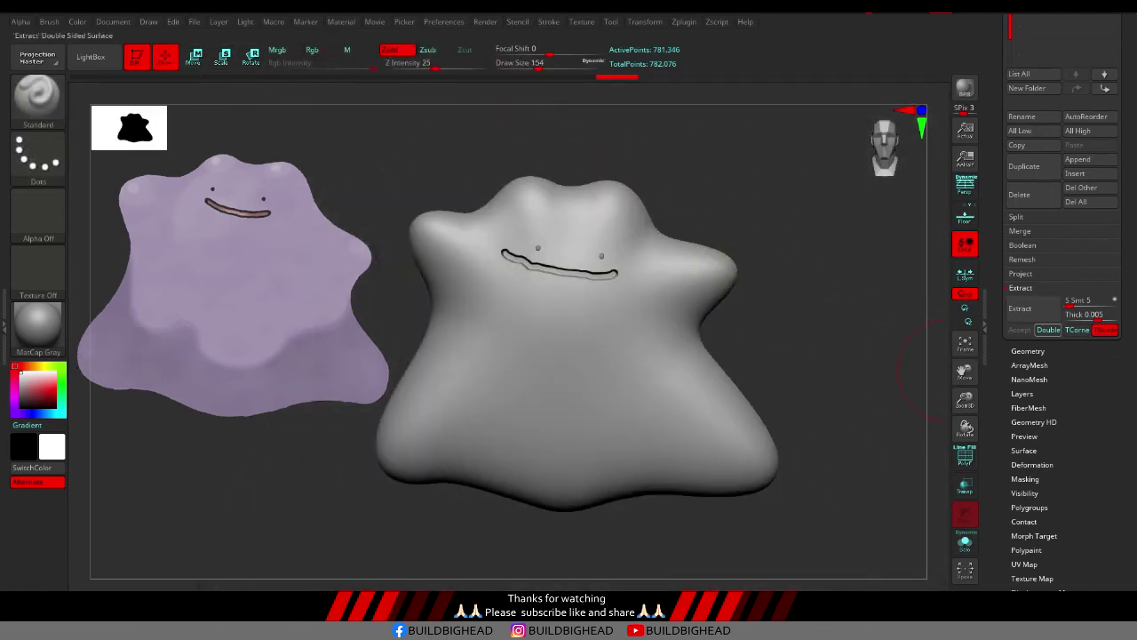
click(1027, 351)
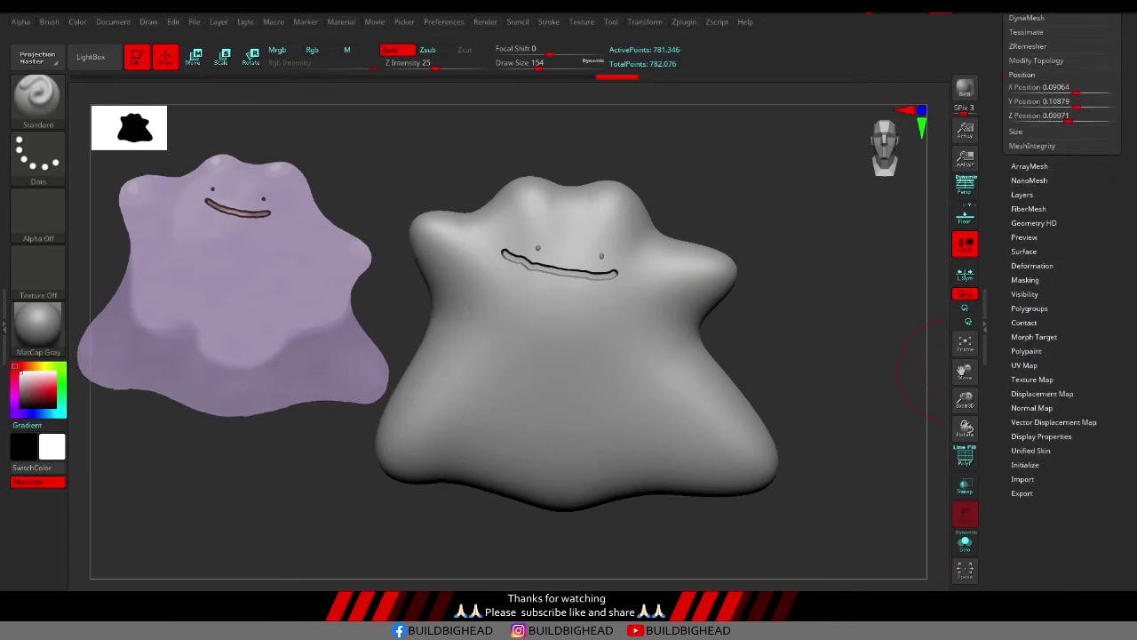
Rebuild the body with DynaMesh at resolution 600, then select SnakeHook (B-S-H)
click(1021, 109)
click(1026, 127)
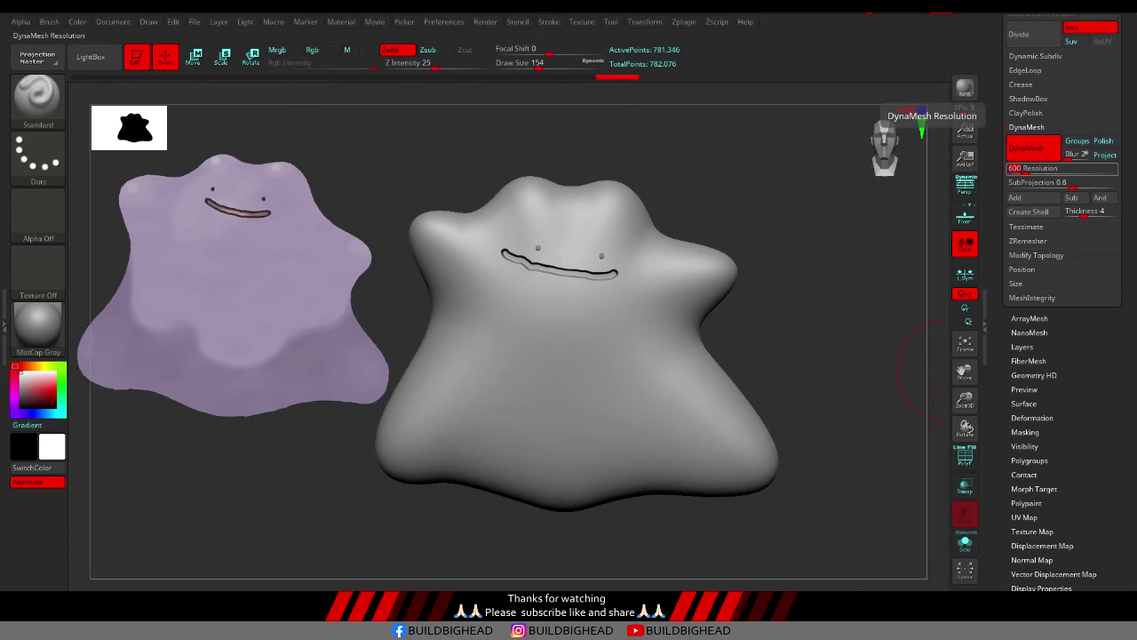
key(ctrl)
mouse_move(610, 293)
ctrl+right_down()
mouse_move(666, 341)
mouse_move(715, 296)
ctrl+right_up()
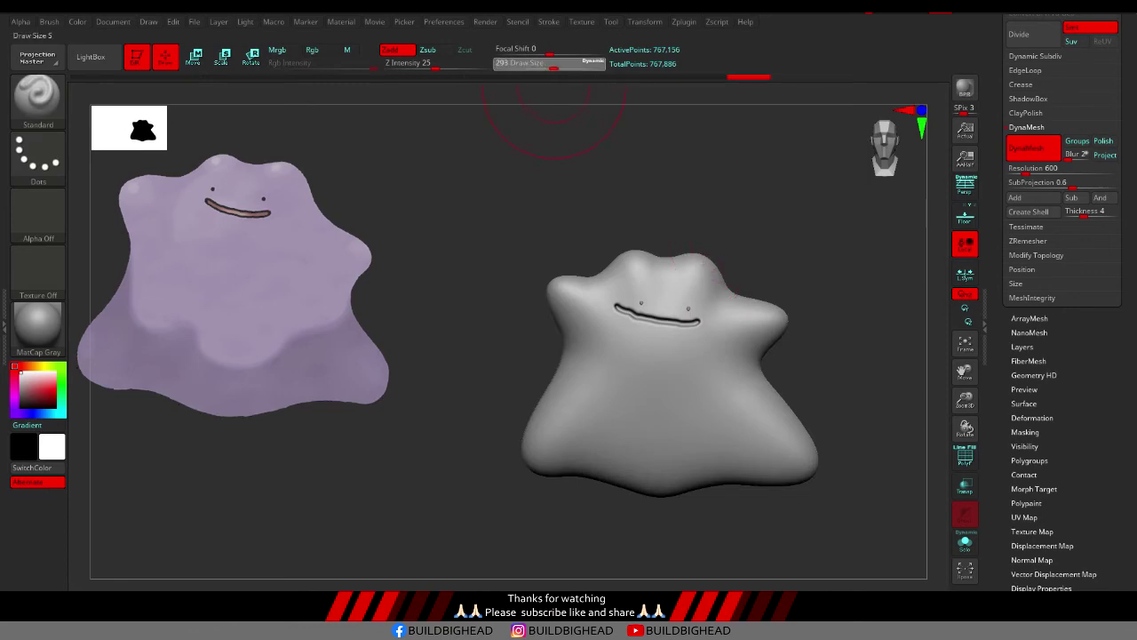
key(b)
key(s)
key(h)
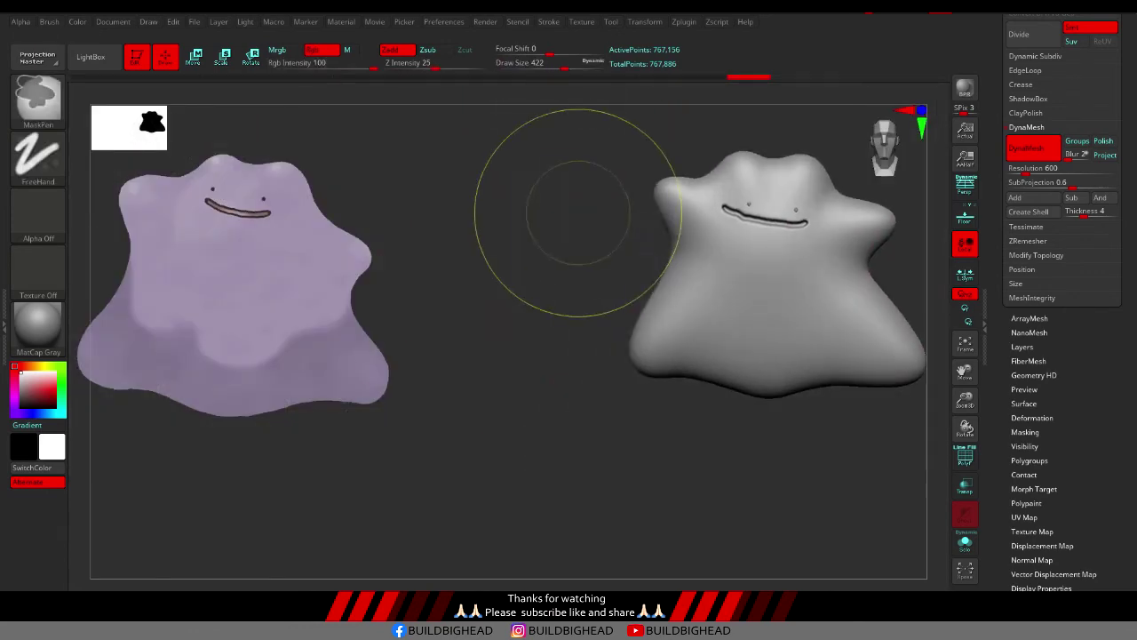
Pull the left and right base lobes outward into feet, undoing an overstretched right corner
ctrl+right_drag(577, 208, 702, 329)
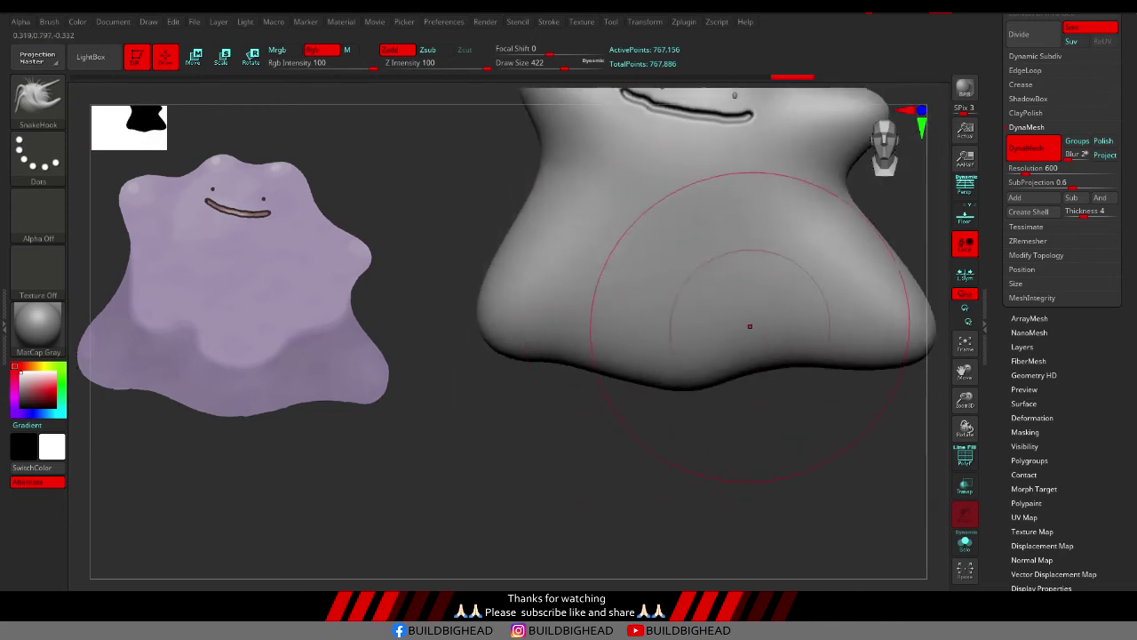
mouse_move(749, 325)
ctrl+right_down()
mouse_move(718, 337)
mouse_move(844, 330)
mouse_move(660, 381)
mouse_move(574, 430)
ctrl+right_up()
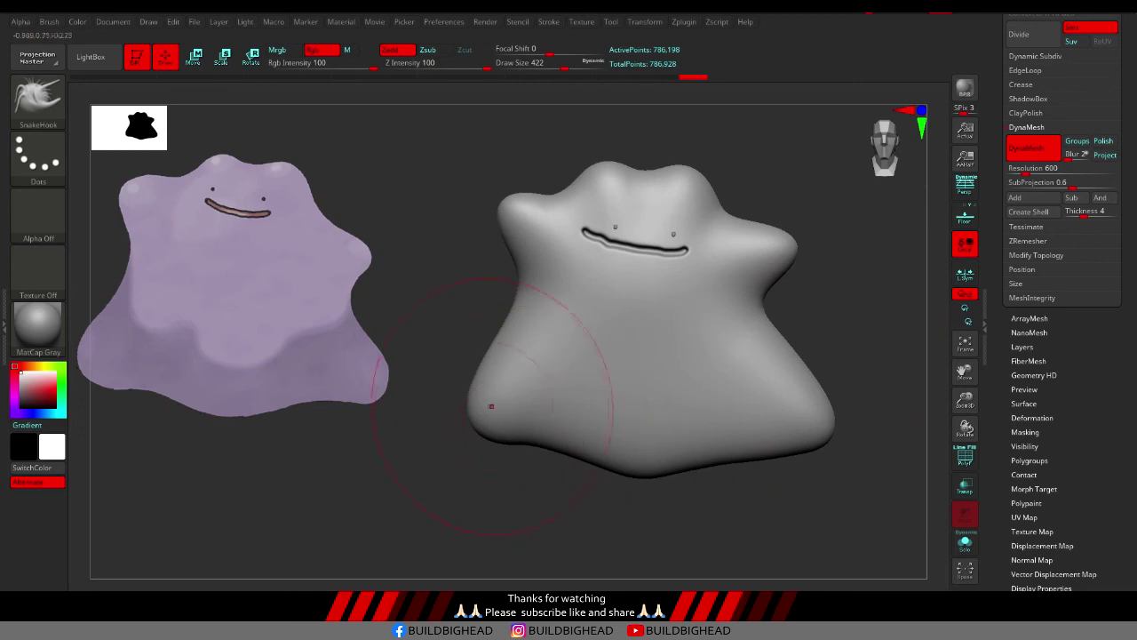
drag(491, 406, 551, 444)
mouse_move(702, 445)
mouse_down()
mouse_move(826, 449)
mouse_move(795, 435)
mouse_move(840, 449)
mouse_up()
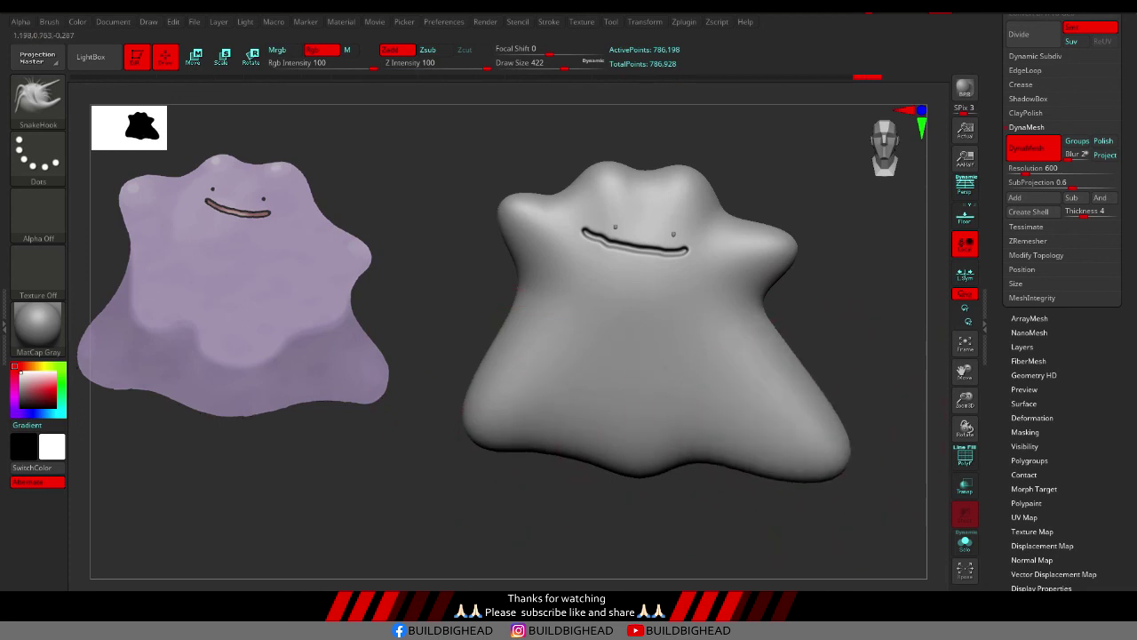
ctrl+right_drag(814, 428, 796, 382)
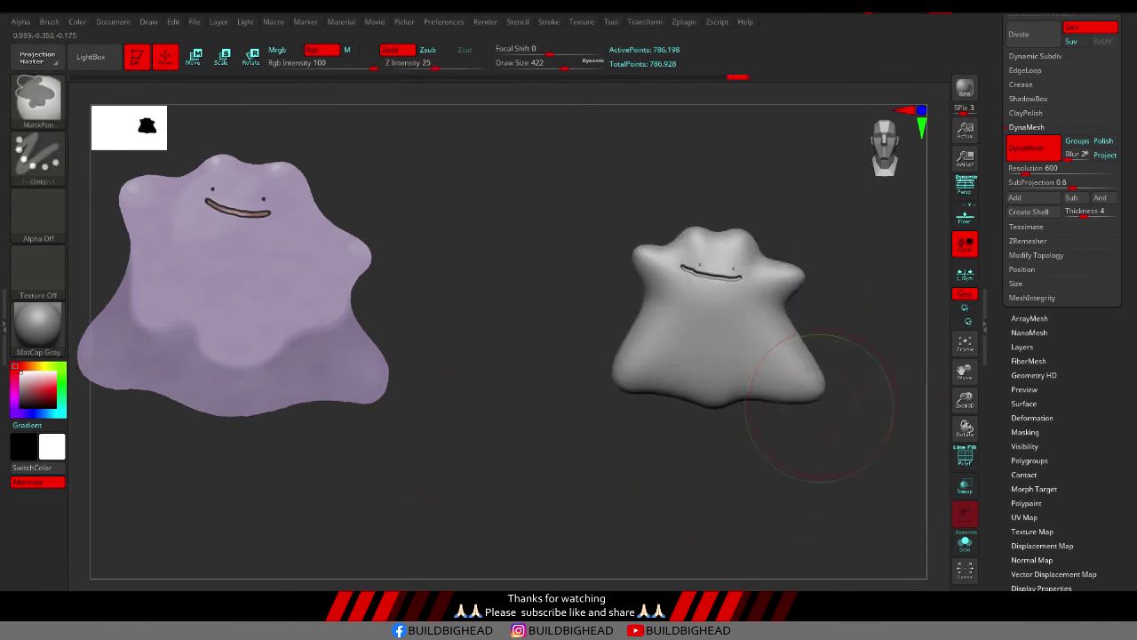
drag(797, 381, 776, 350)
key(ctrl+z)
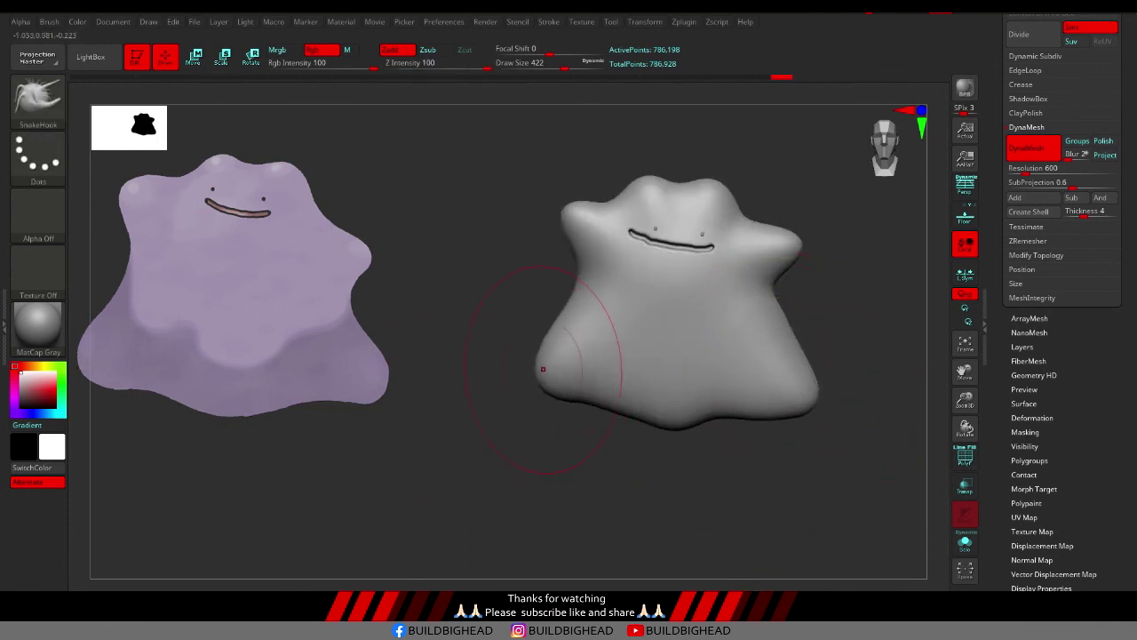
ctrl+right_drag(599, 410, 657, 355)
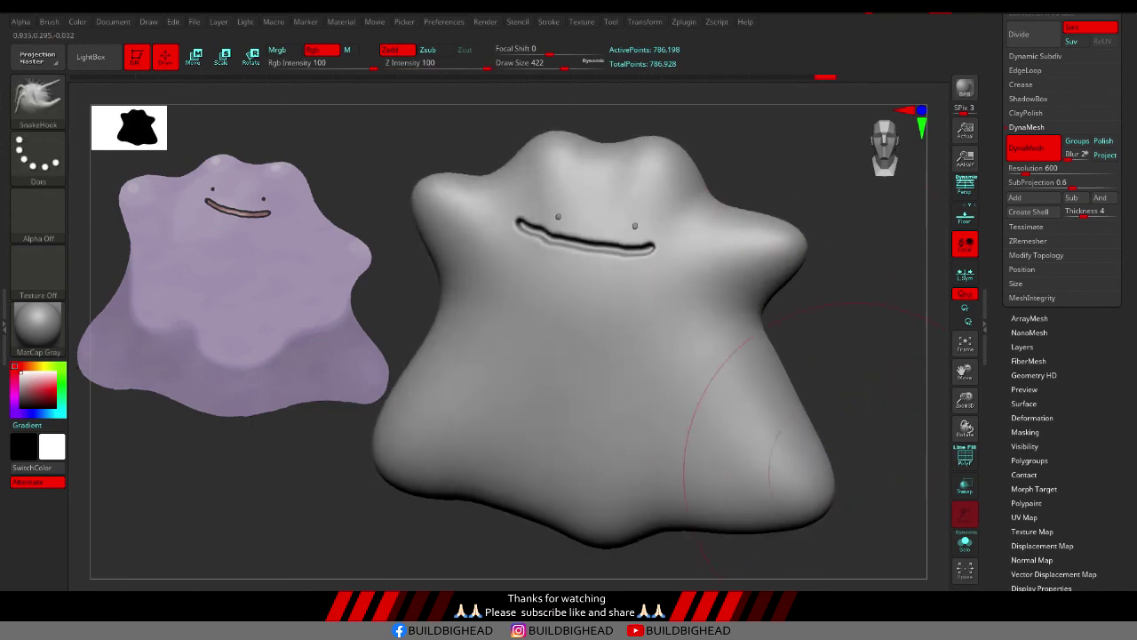